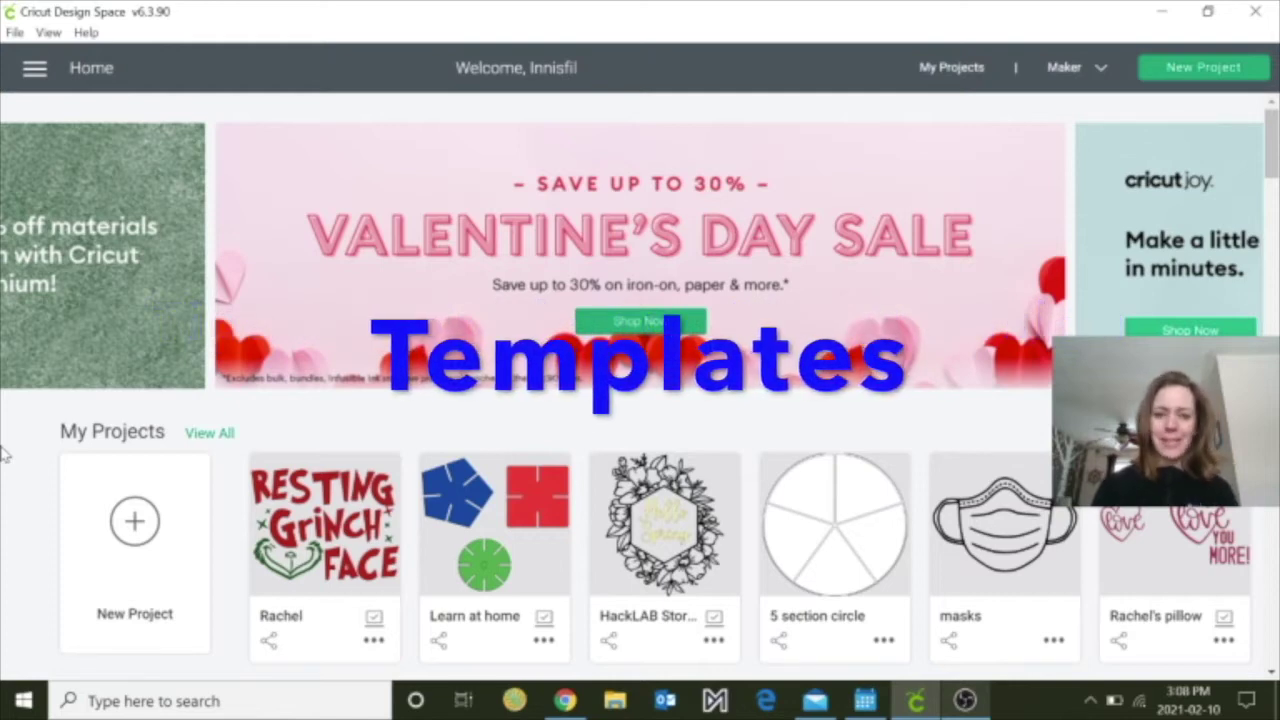
Step: Start a new project and add the Scoop neck t-shirts template, found by searching the templates for "shirt"
click(117, 524)
click(656, 99)
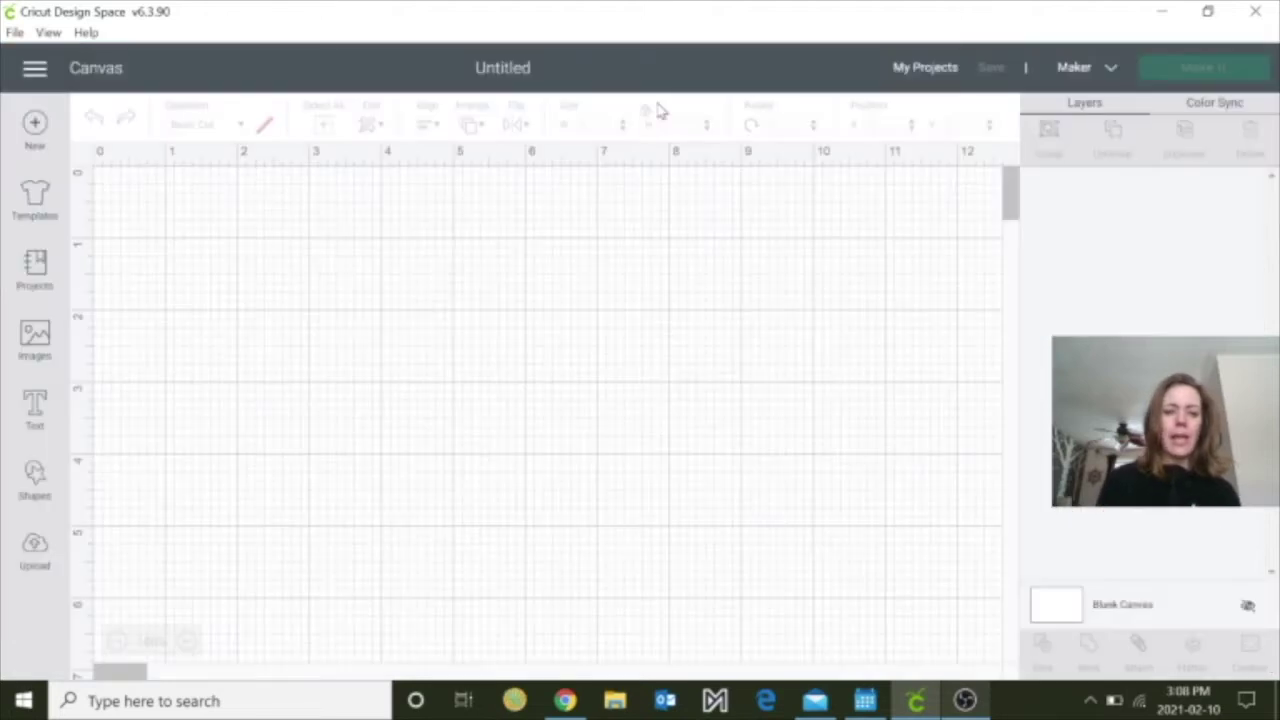
click(34, 198)
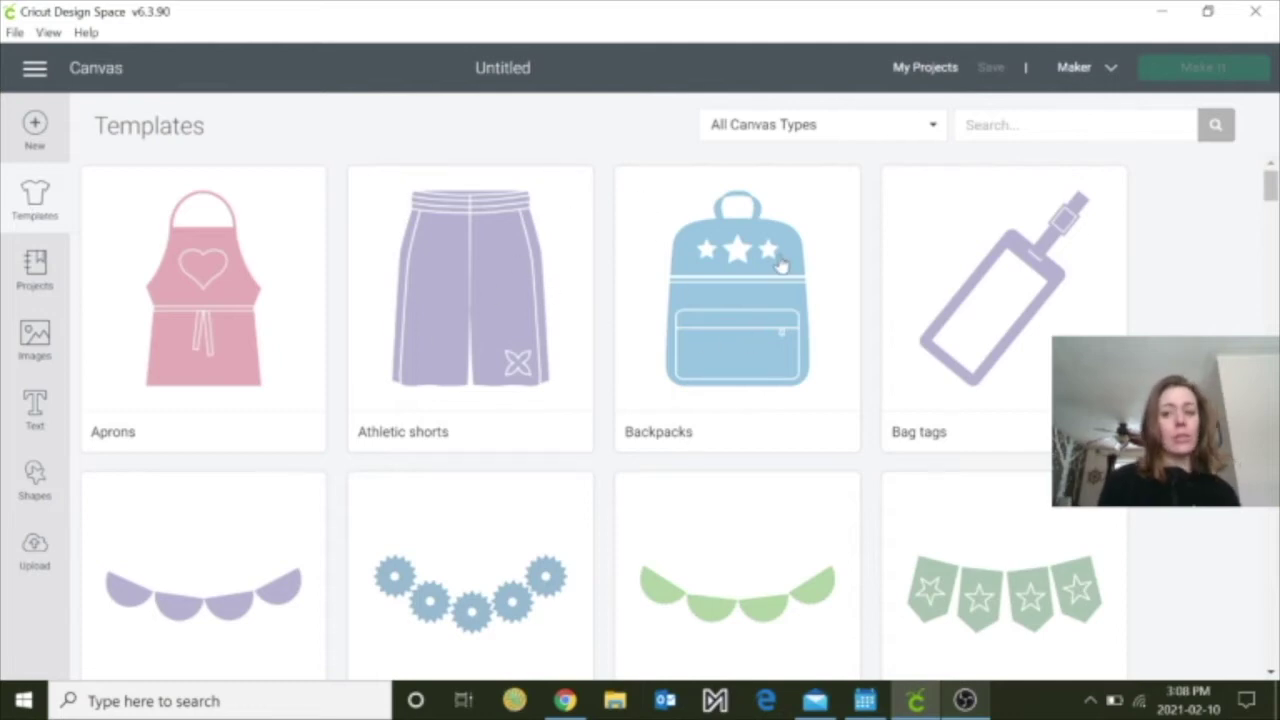
click(967, 125)
text(shirt)
key(Return)
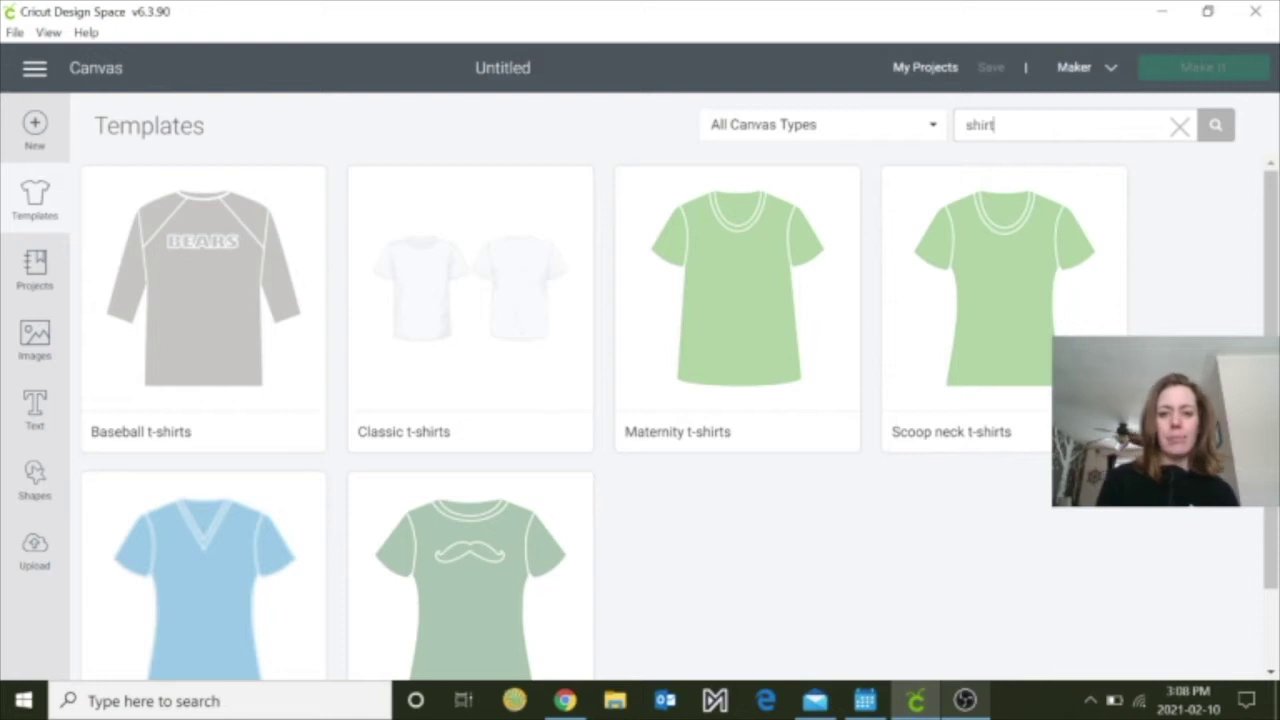
click(984, 275)
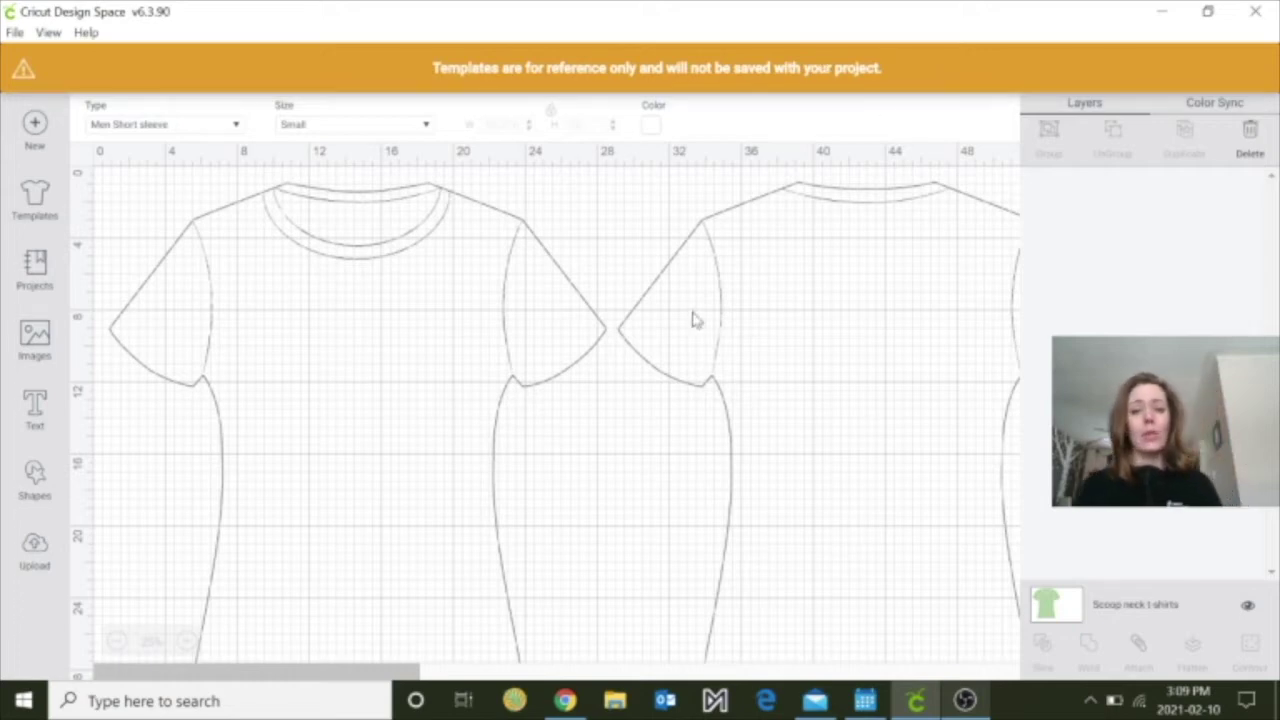
click(634, 246)
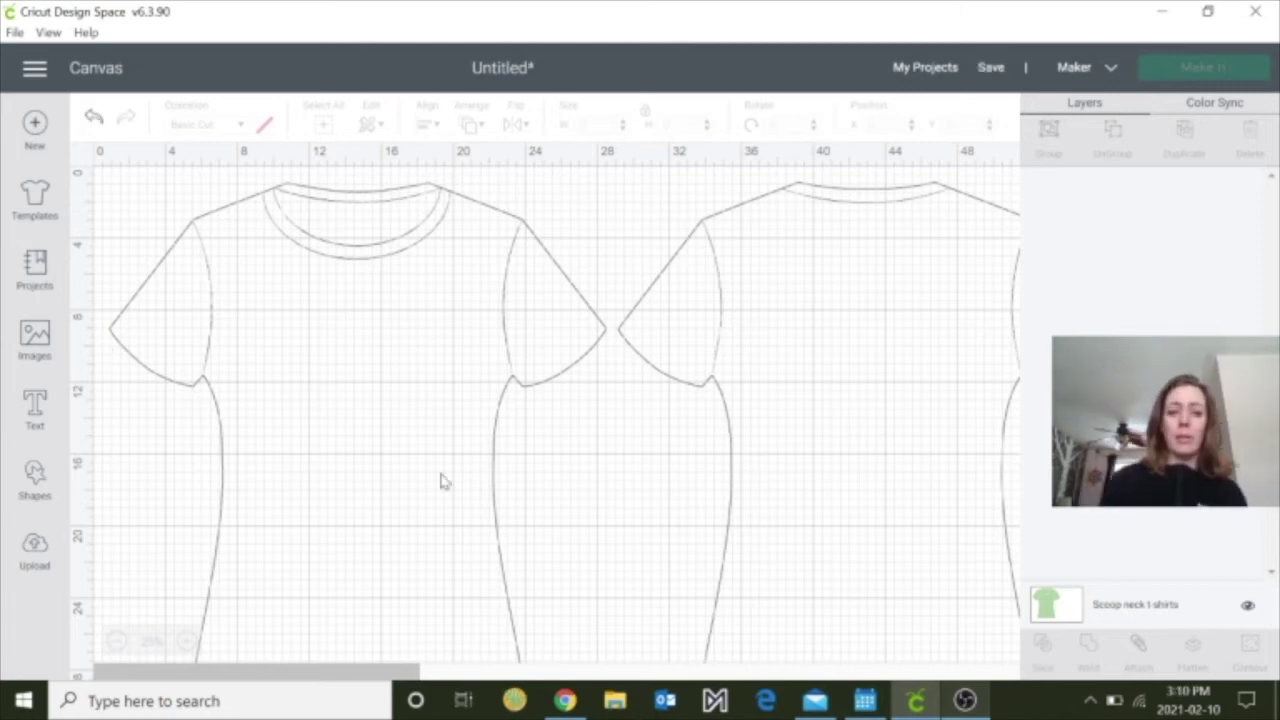
Step: Try the Women Short sleeve type on the shirt template, then return it to Men Short sleeve
click(1136, 600)
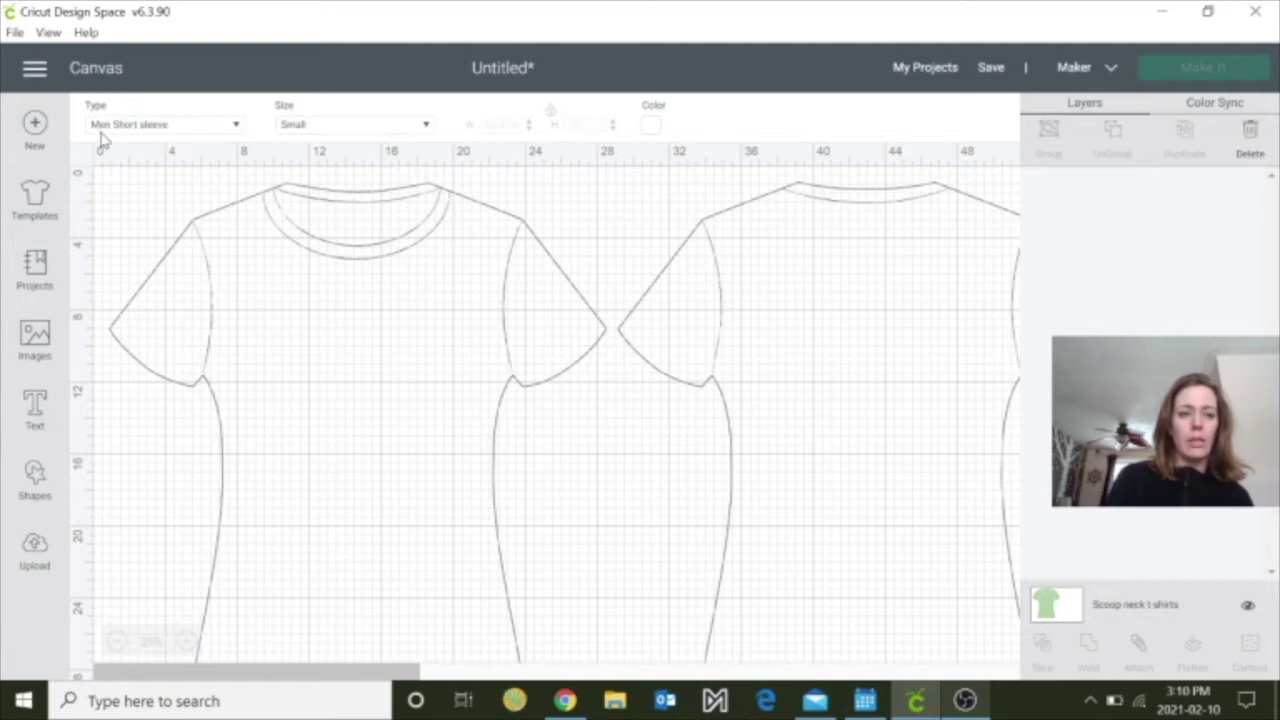
click(236, 125)
click(210, 190)
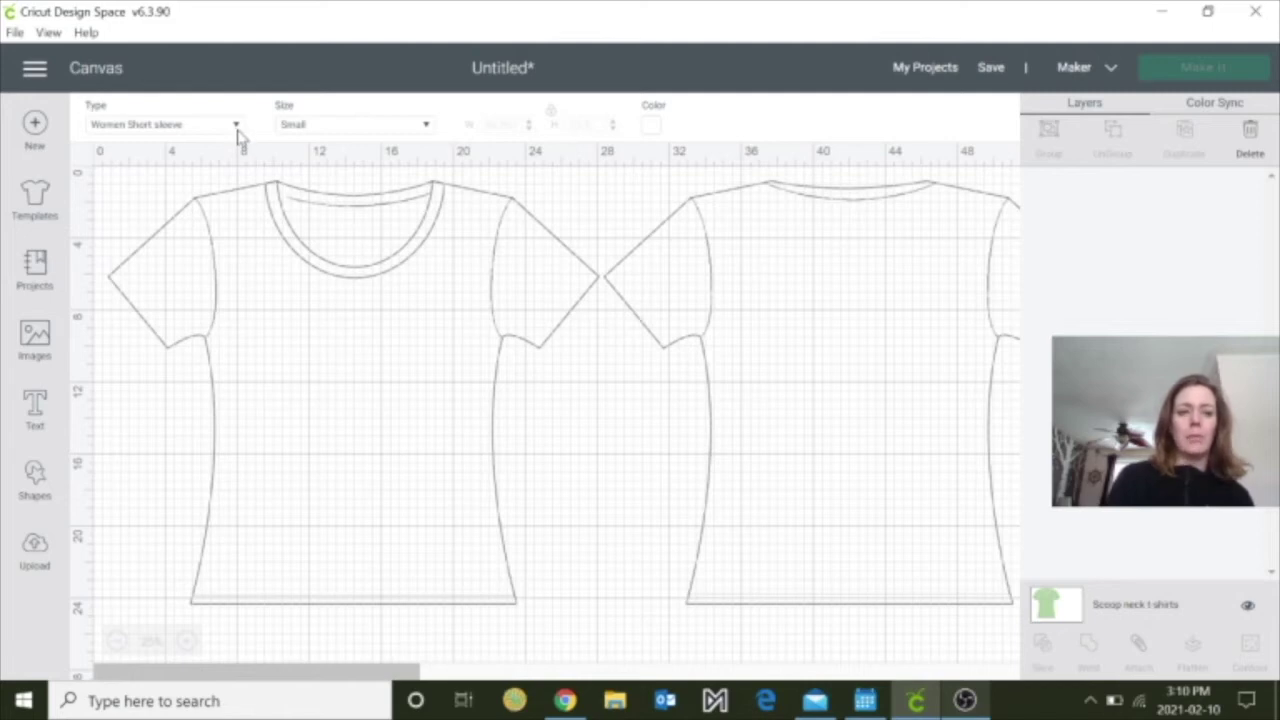
click(238, 130)
click(205, 160)
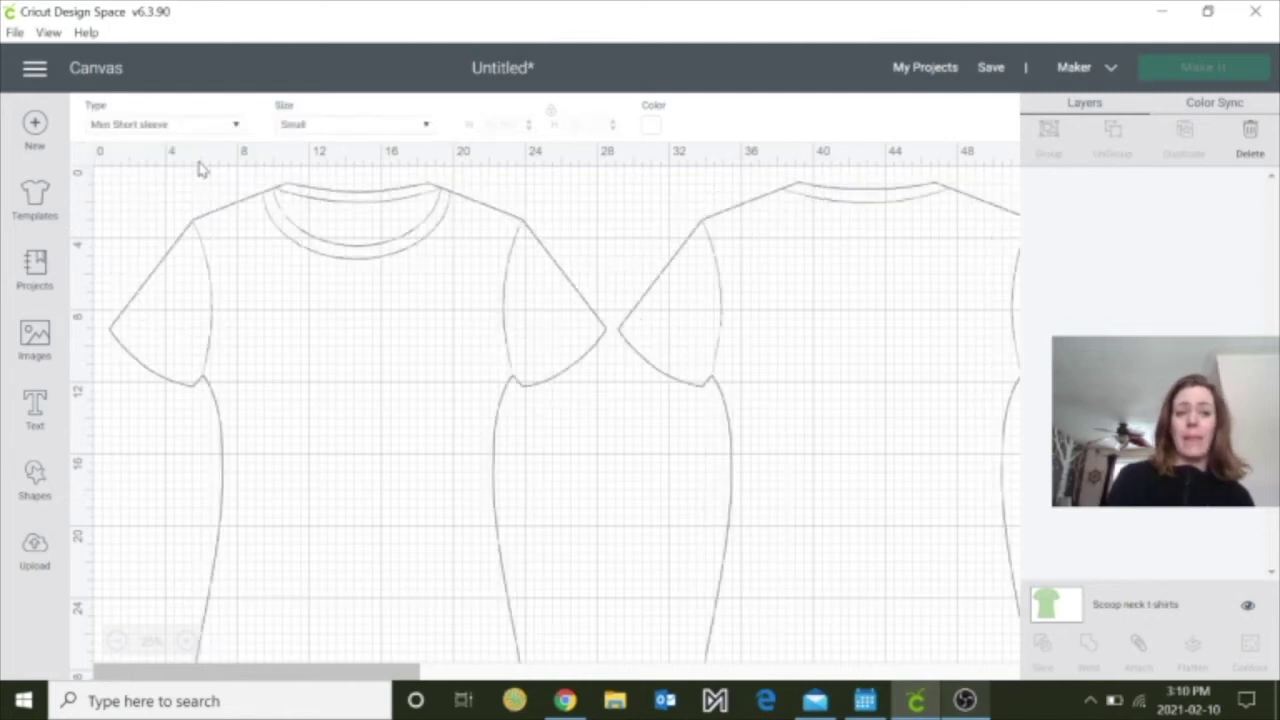
Step: Try the Custom size on the shirt template, then set it back to Small and deselect the template
click(320, 128)
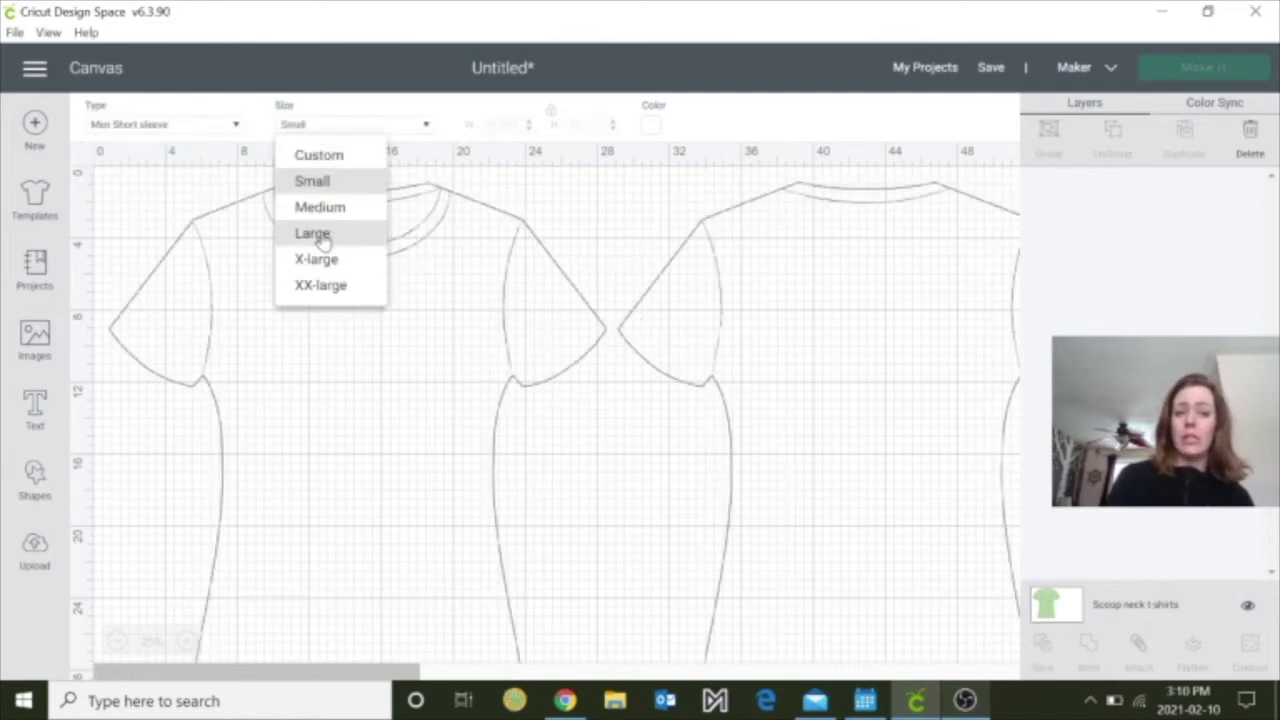
click(336, 160)
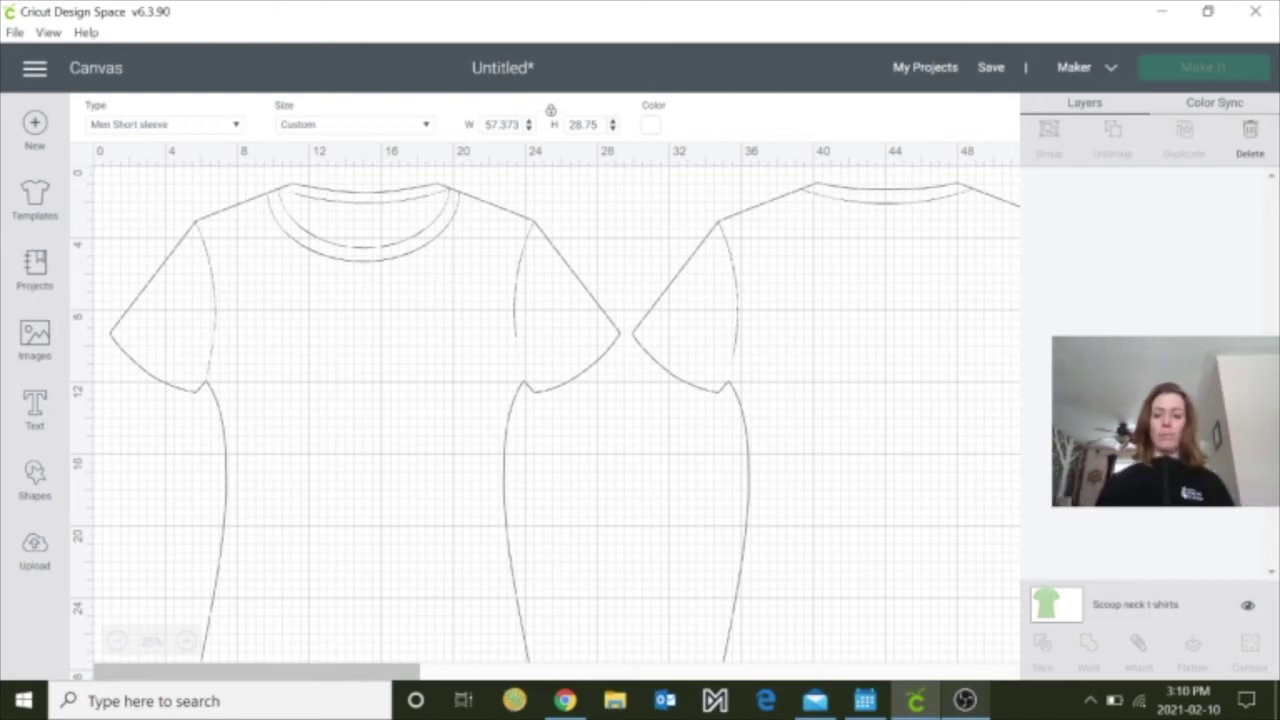
click(426, 126)
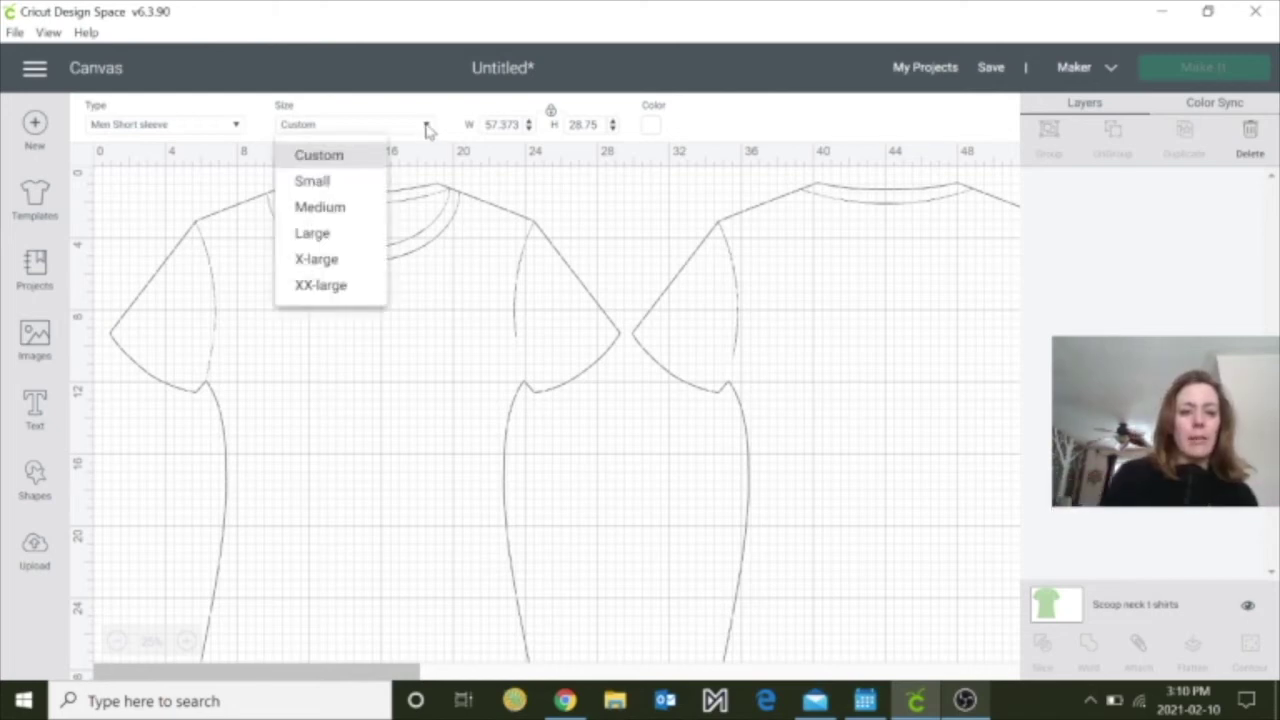
click(337, 190)
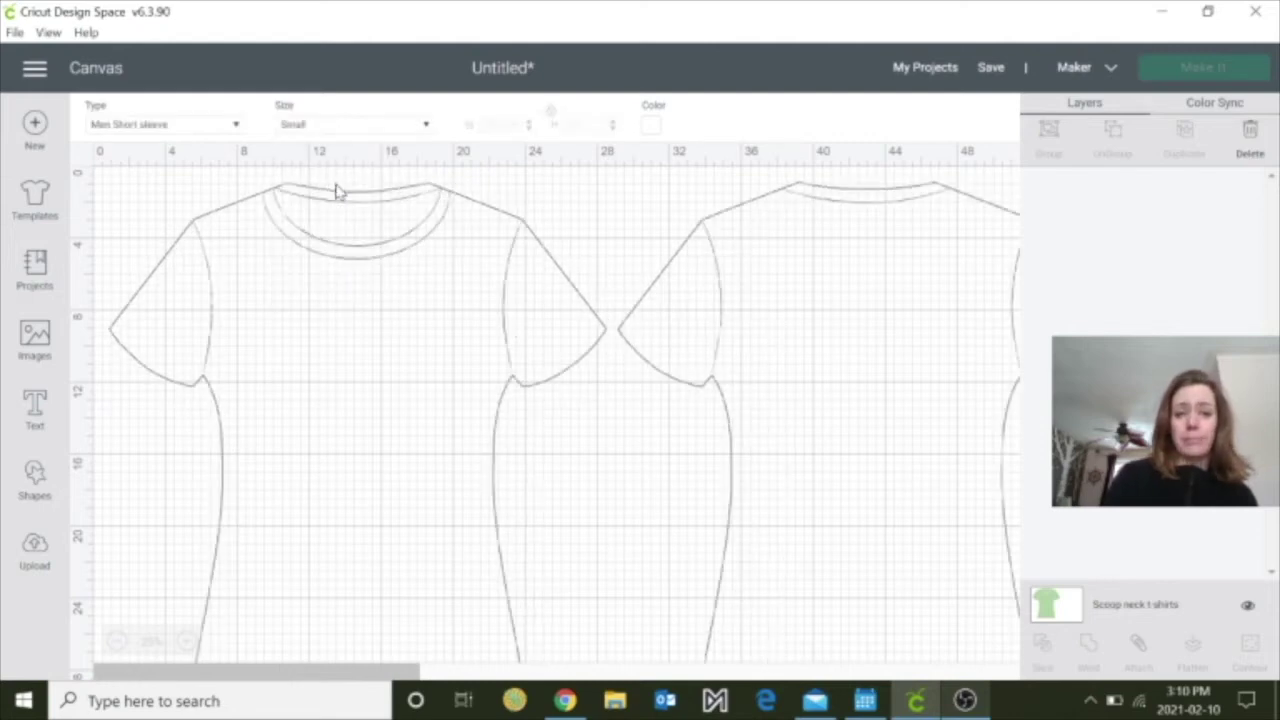
click(357, 268)
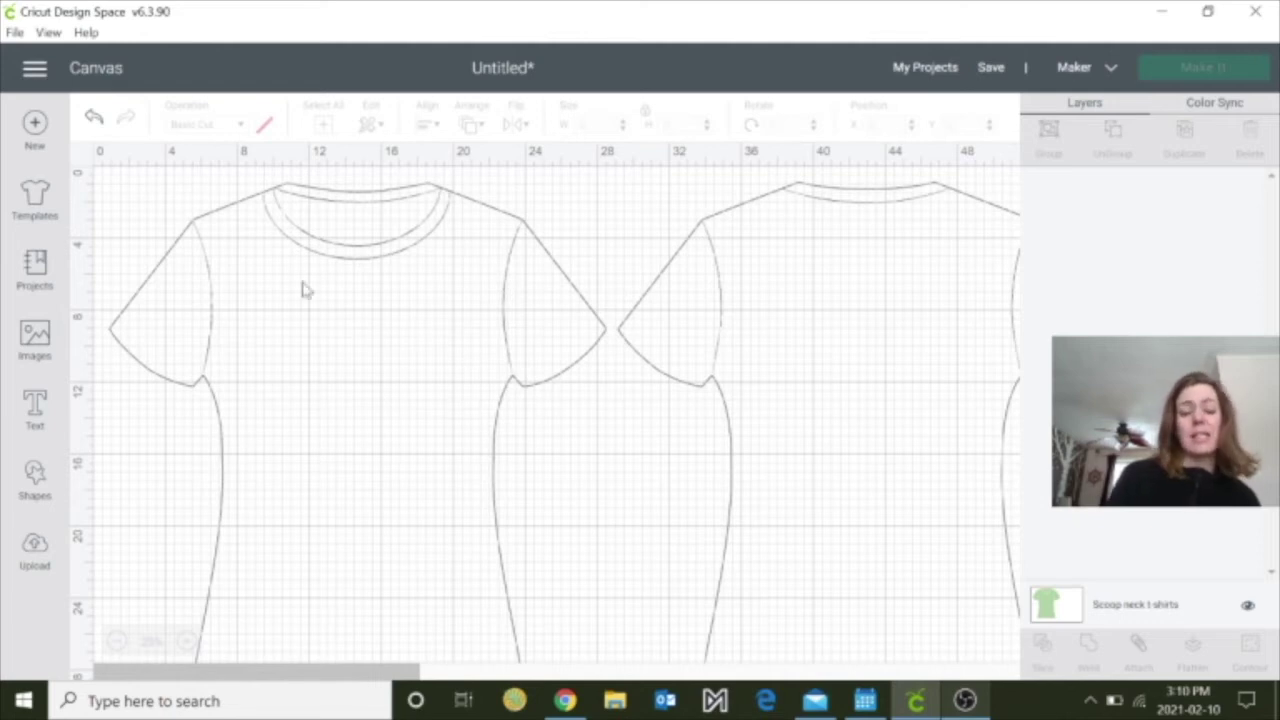
Step: Add the text "This is the way" and place it on the chest of the front shirt
click(38, 402)
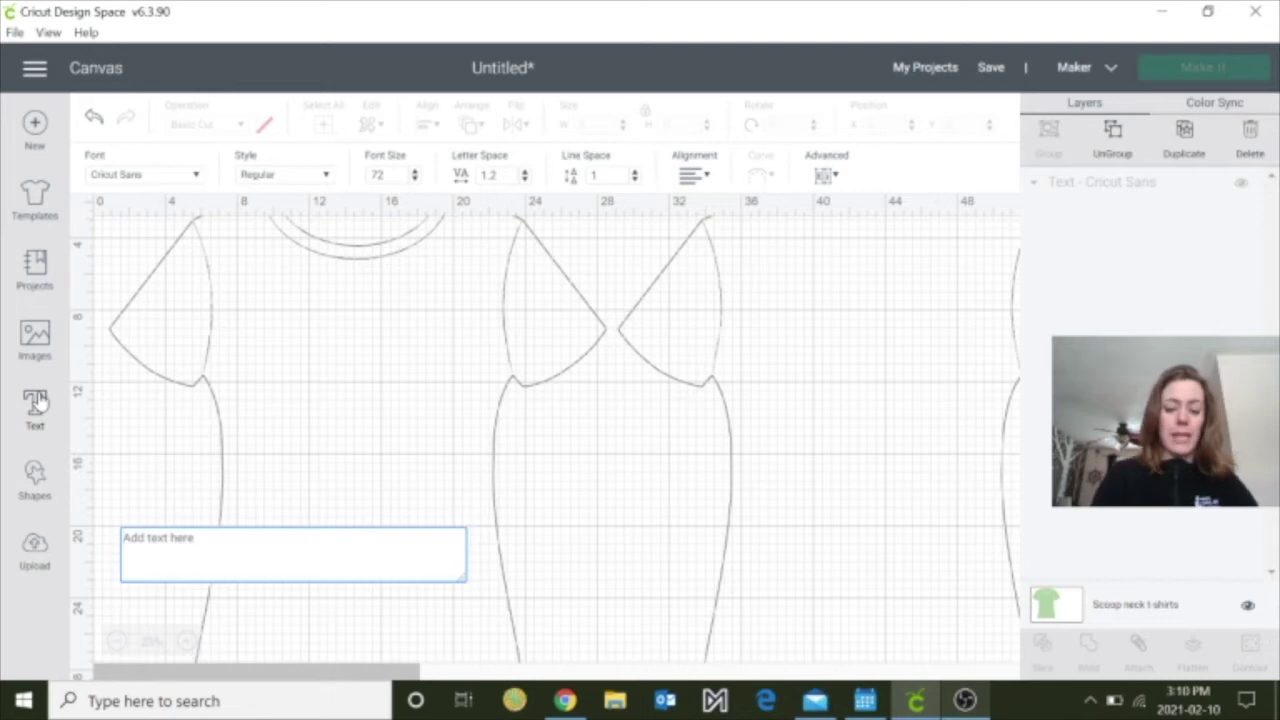
text(This is the way)
drag(198, 224, 351, 339)
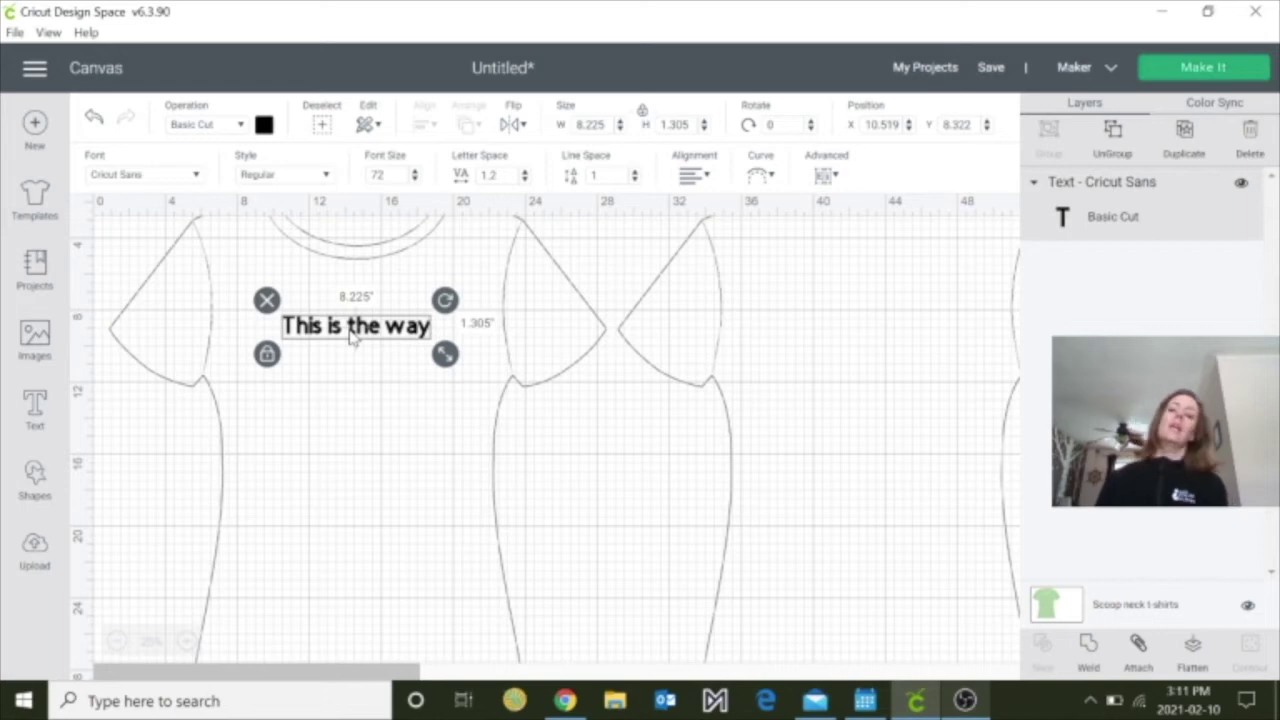
Step: Resize the text to about 7.9 inches wide and keep it centred on the front shirt's chest
mouse_move(377, 326)
mouse_down()
mouse_move(537, 331)
mouse_move(909, 300)
mouse_move(886, 312)
mouse_move(369, 330)
mouse_up()
drag(443, 349, 470, 313)
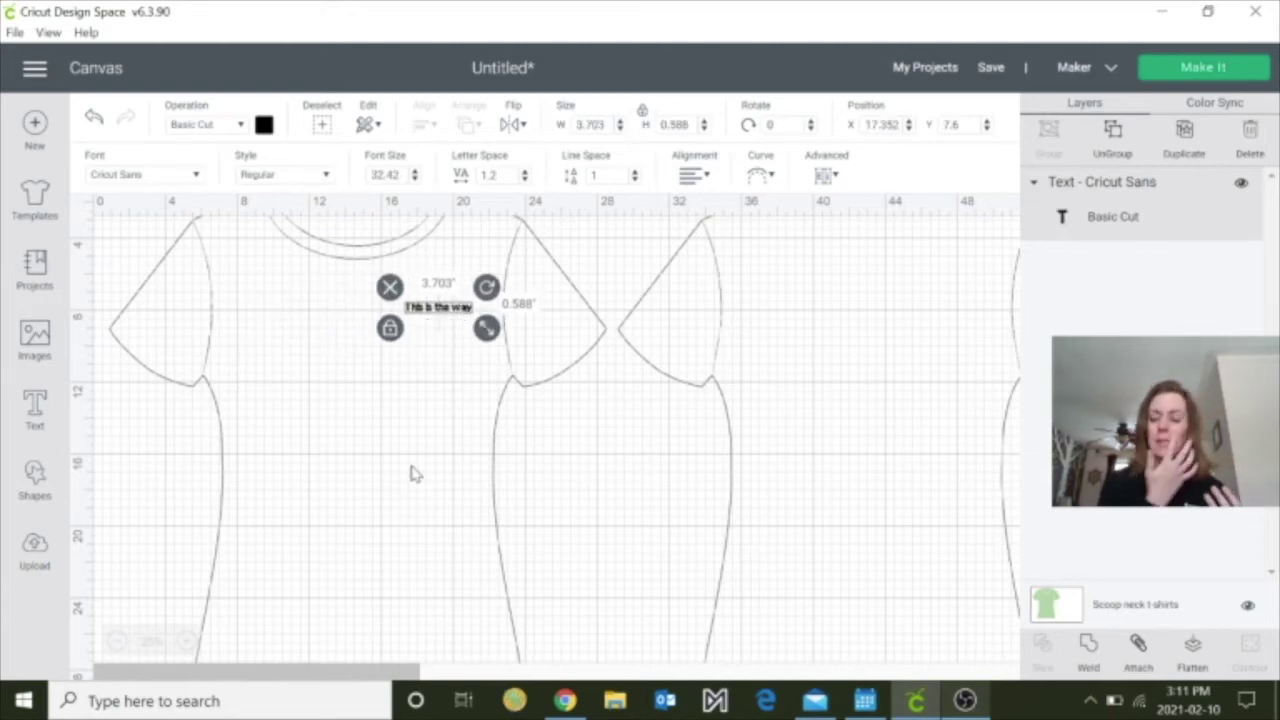
drag(486, 329, 381, 346)
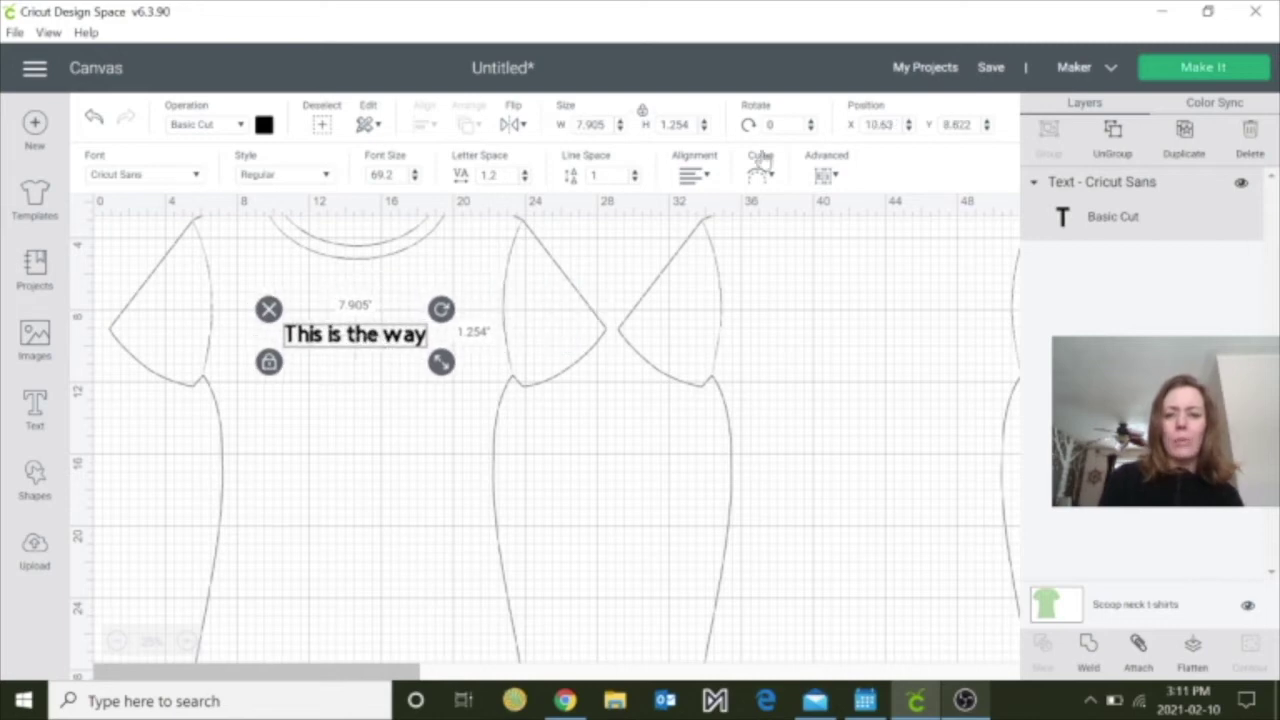
Step: Curve the "This is the way" text into an upward arch and recentre it on the chest
click(763, 177)
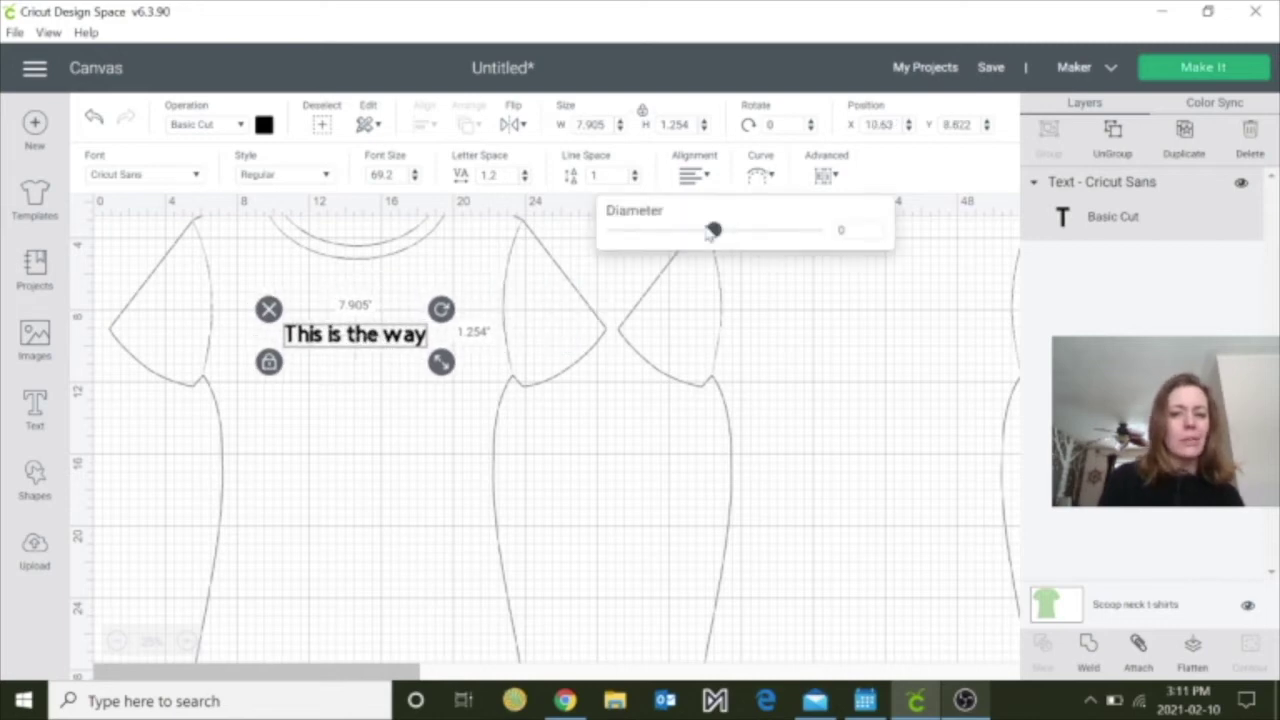
drag(714, 230, 772, 243)
drag(407, 355, 416, 340)
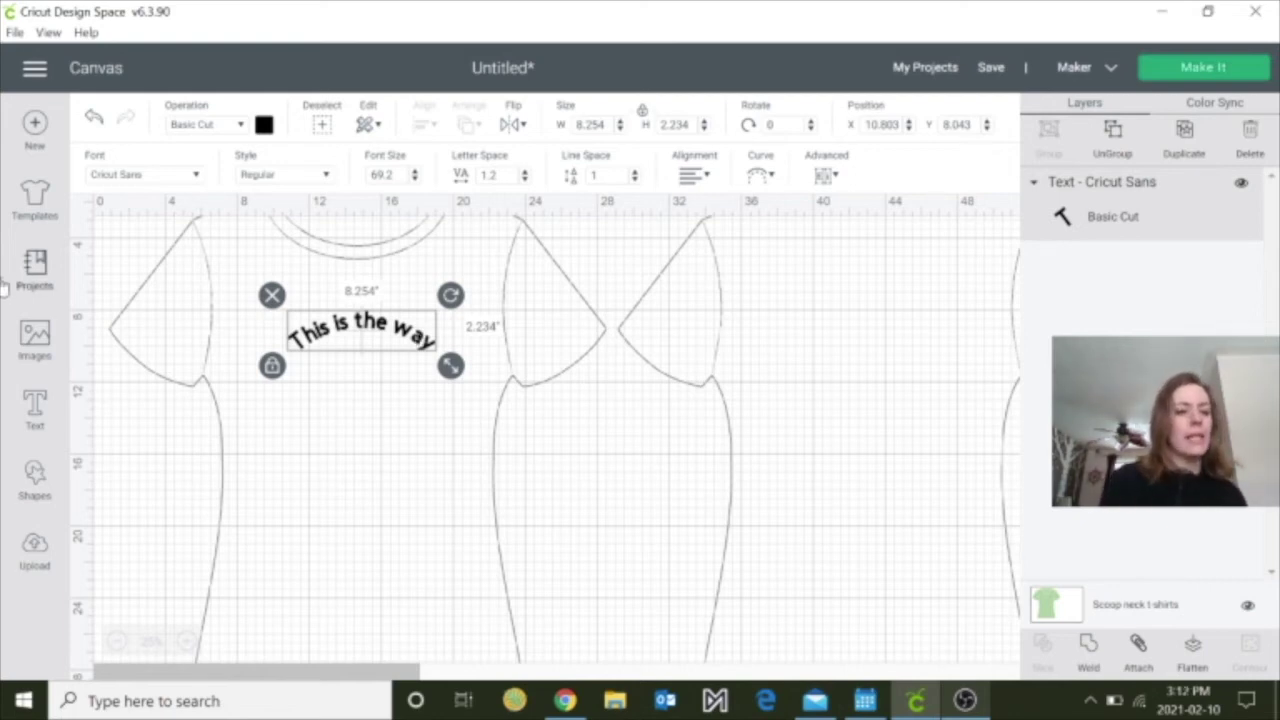
Step: Insert the Mandalorian United Front image from the star wars images into the design
click(35, 268)
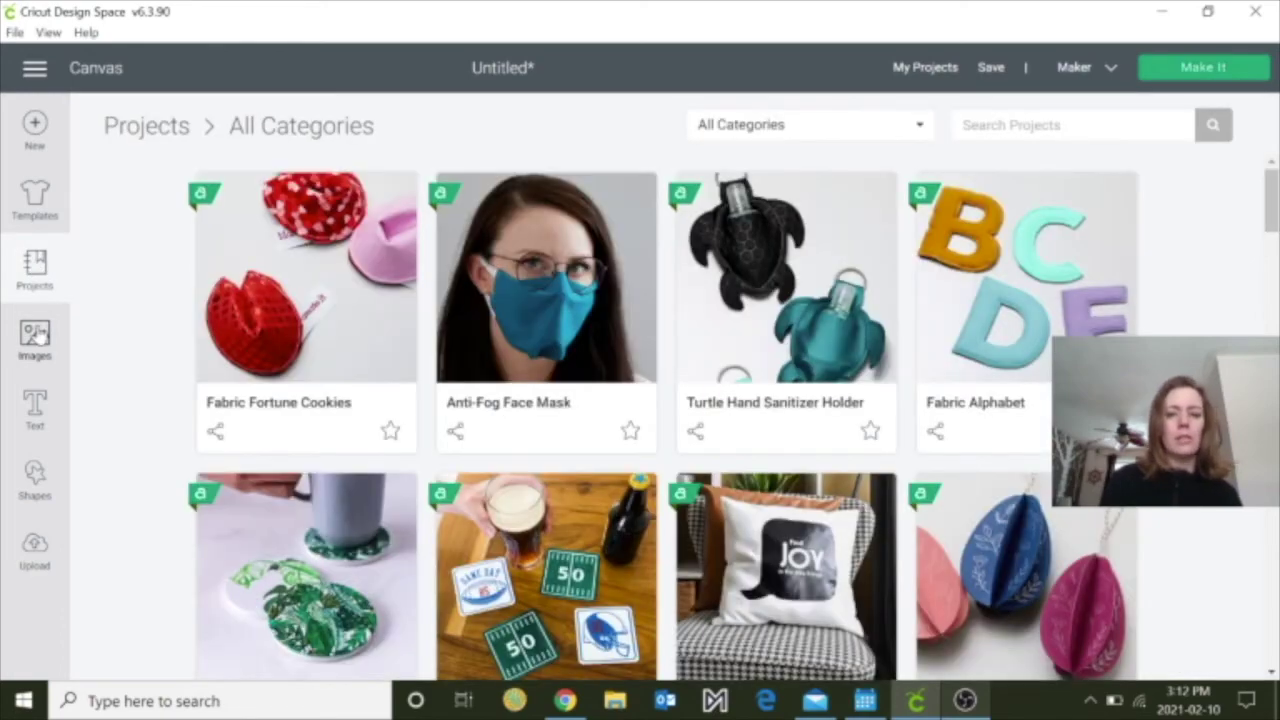
click(35, 336)
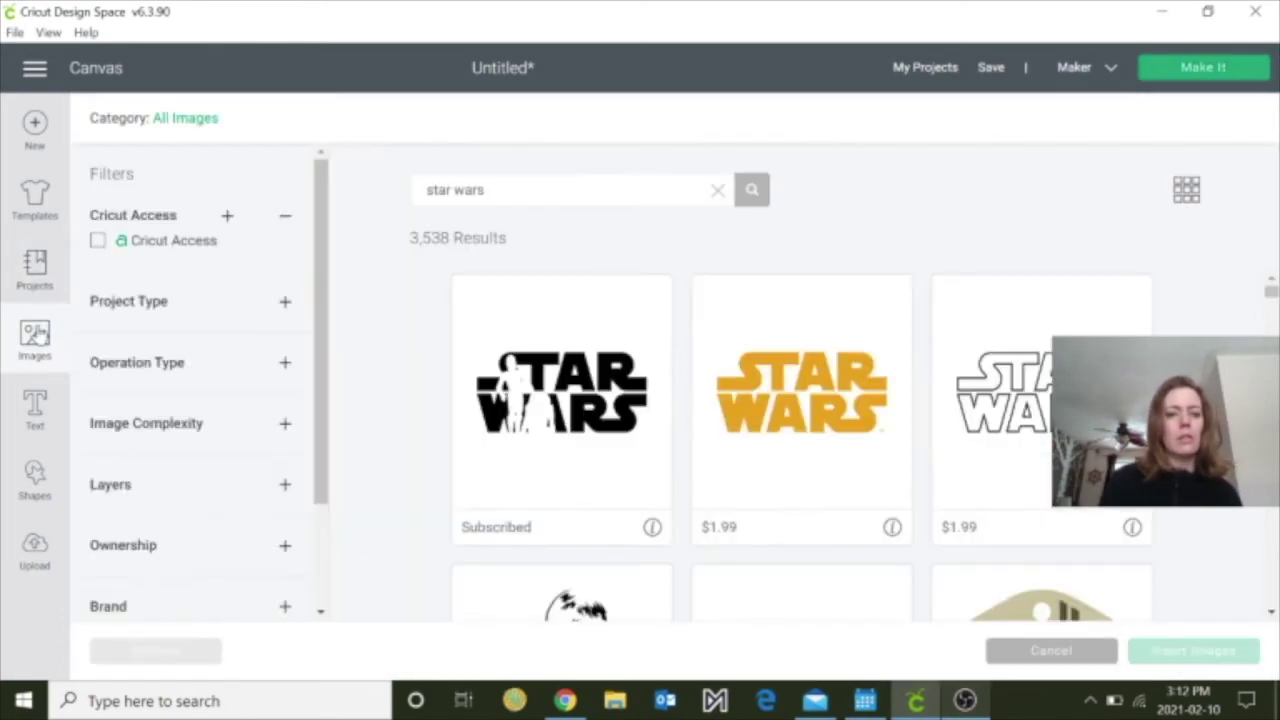
scroll(564, 404, down, 3)
scroll(564, 404, down, 10)
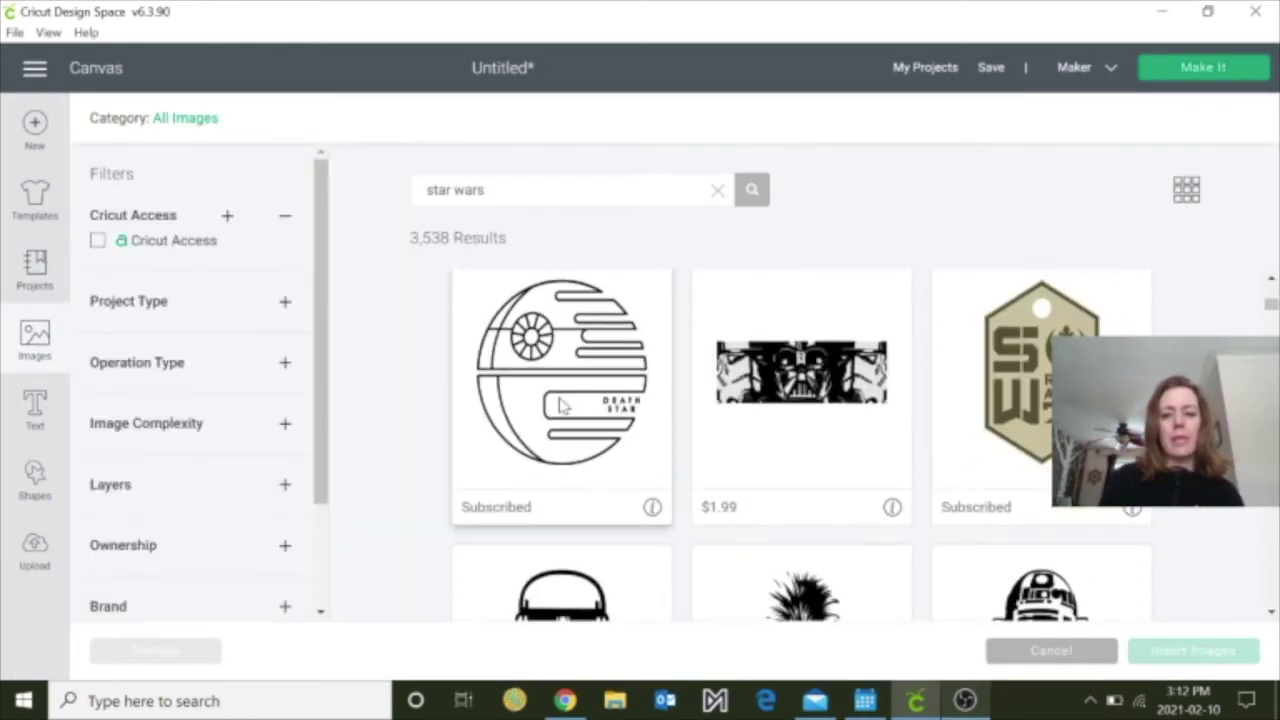
scroll(563, 403, down, 5)
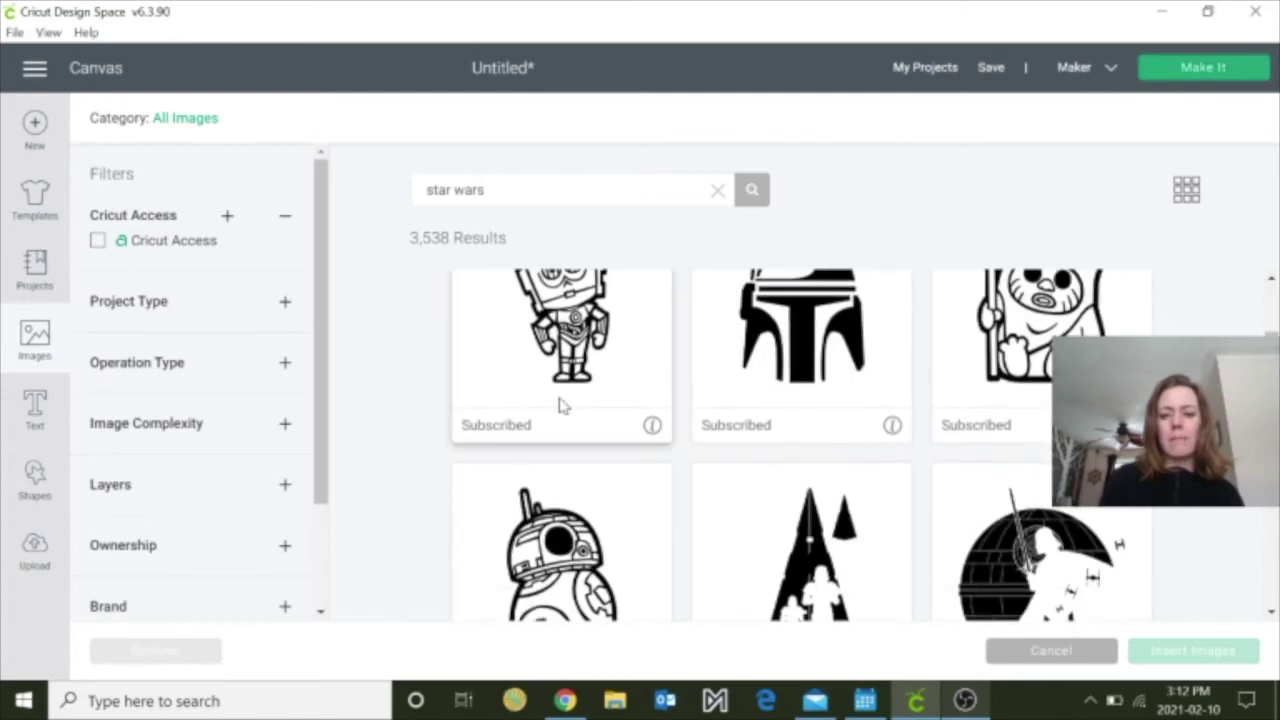
click(818, 361)
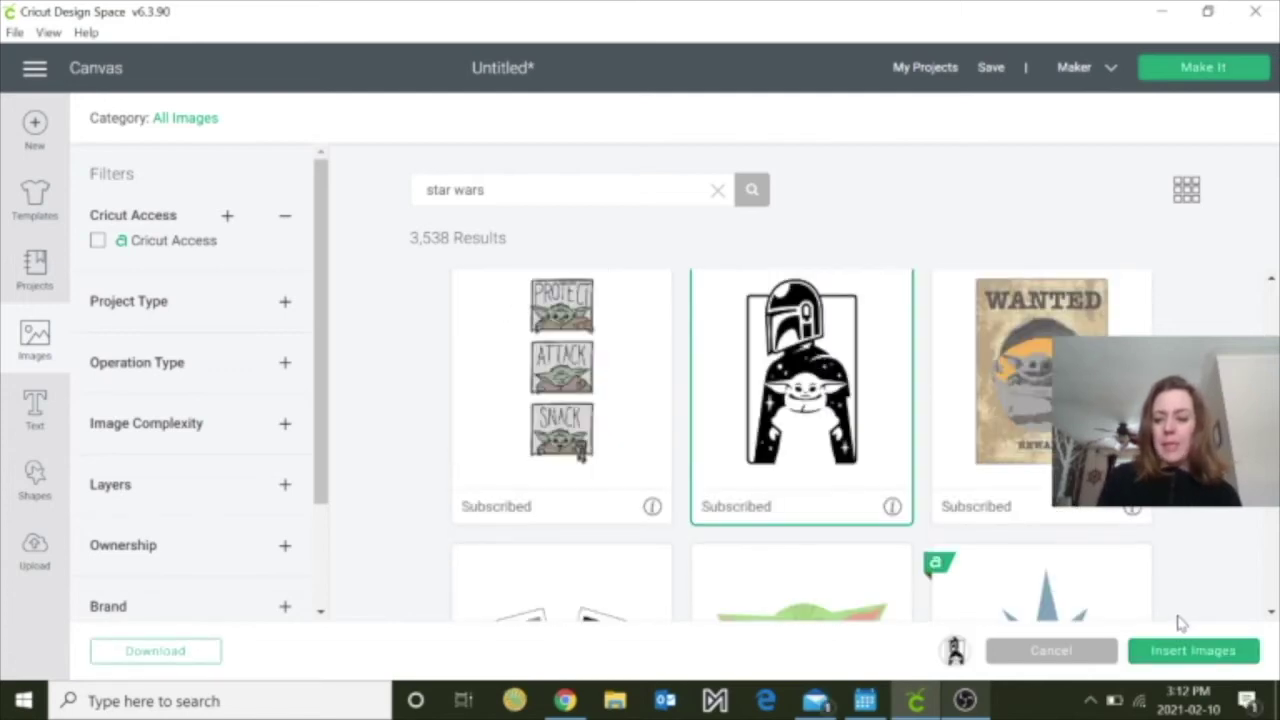
click(1175, 653)
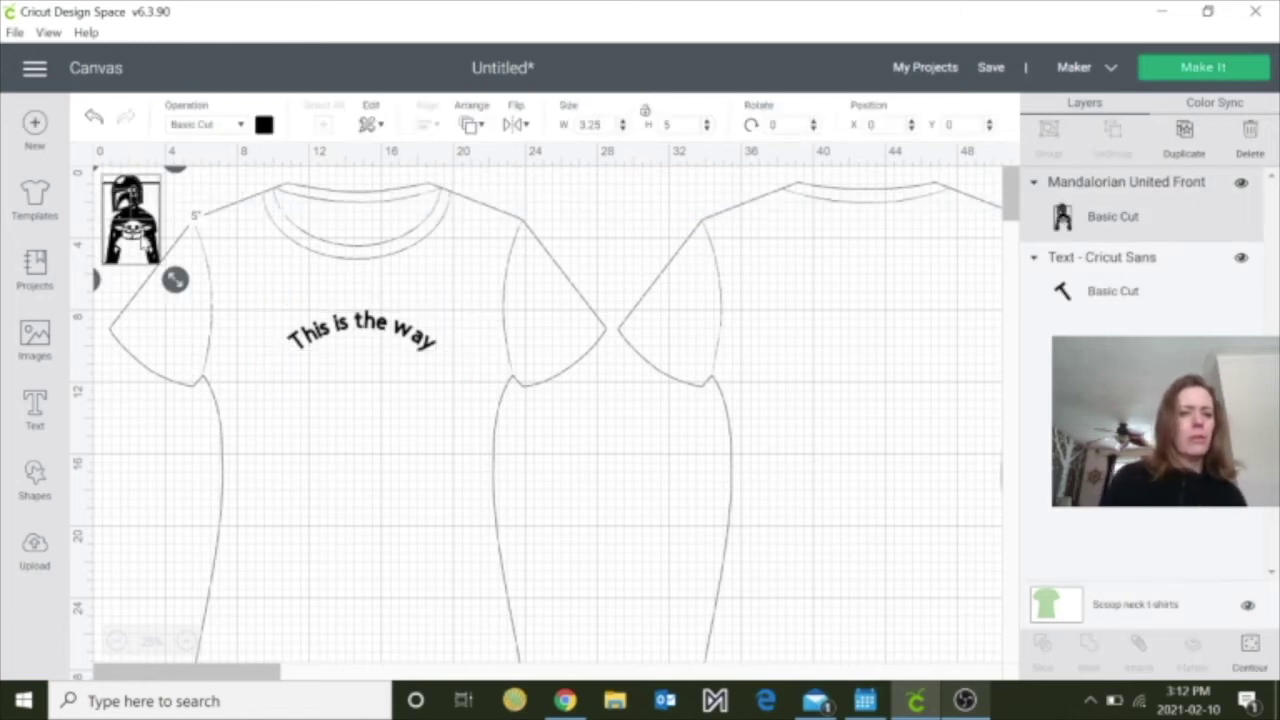
Step: Enlarge the Mandalorian image to about 7 by 10.7 inches and place it directly below the arched text
drag(145, 243, 363, 499)
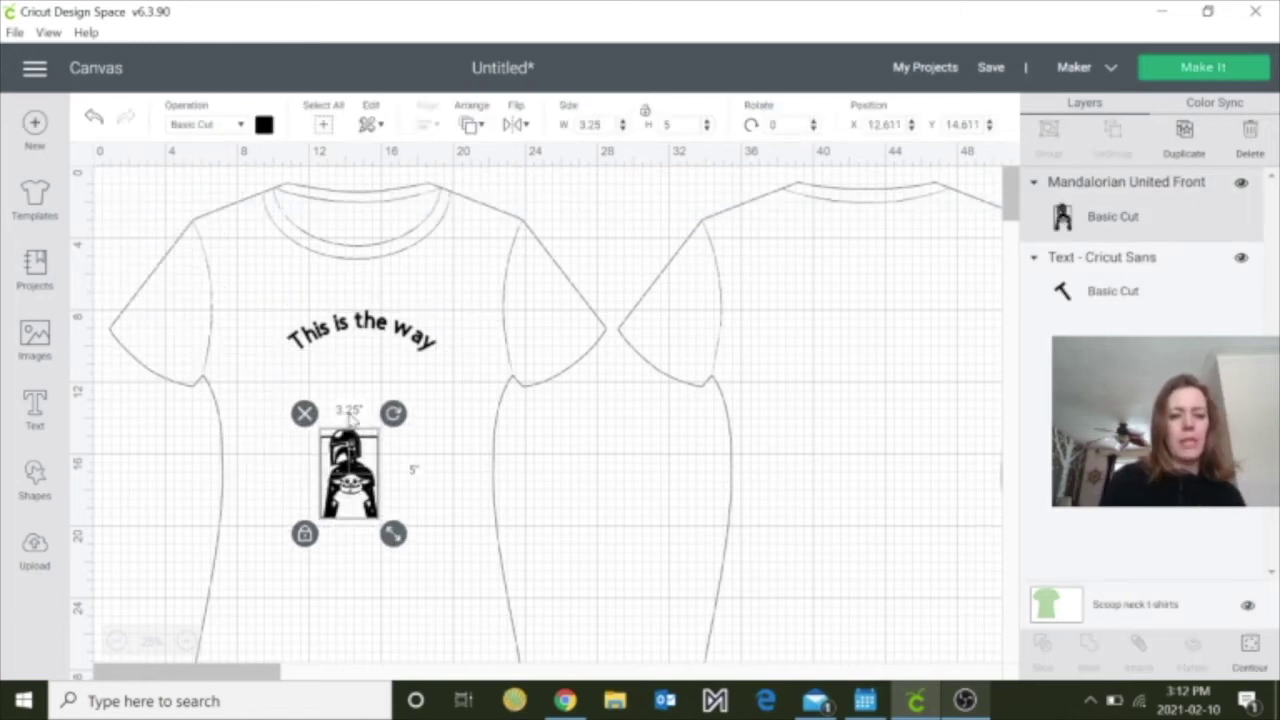
drag(393, 535, 460, 634)
drag(384, 537, 362, 480)
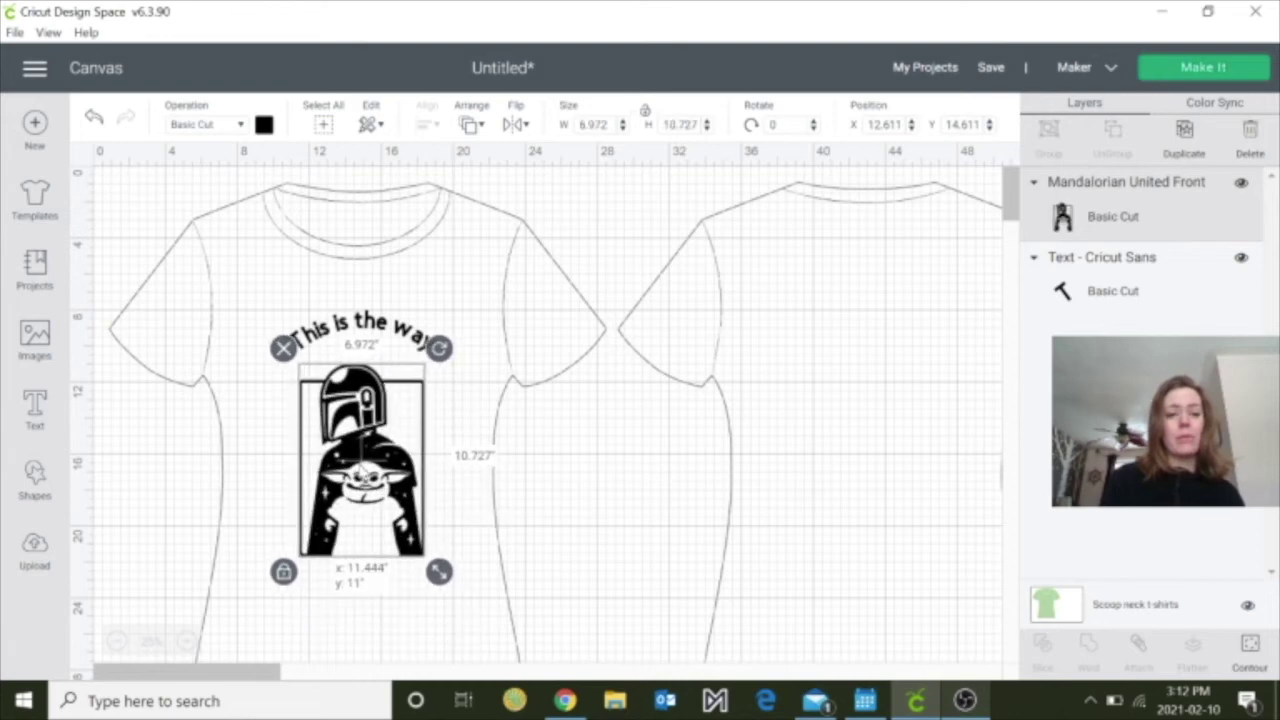
Step: Enlarge the arched text to about 12.65 inches wide and centre it above the Mandalorian image
click(365, 331)
drag(451, 366, 558, 395)
drag(500, 365, 445, 348)
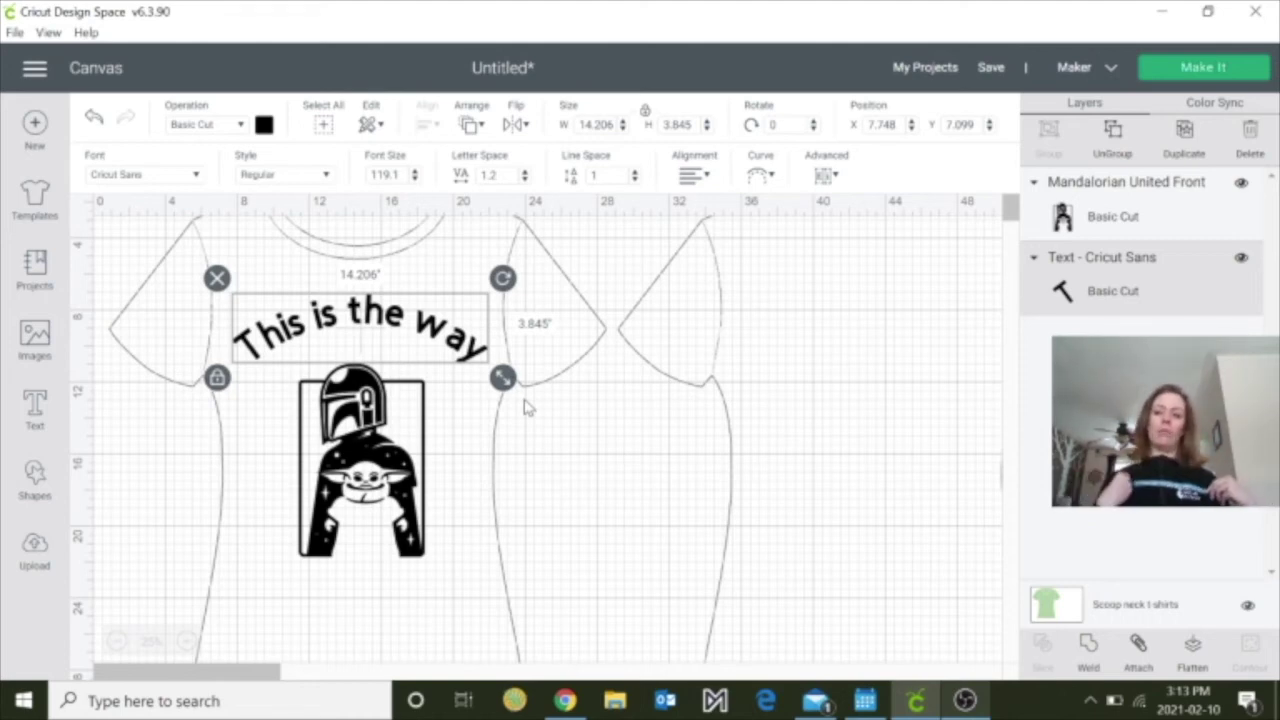
drag(502, 377, 470, 366)
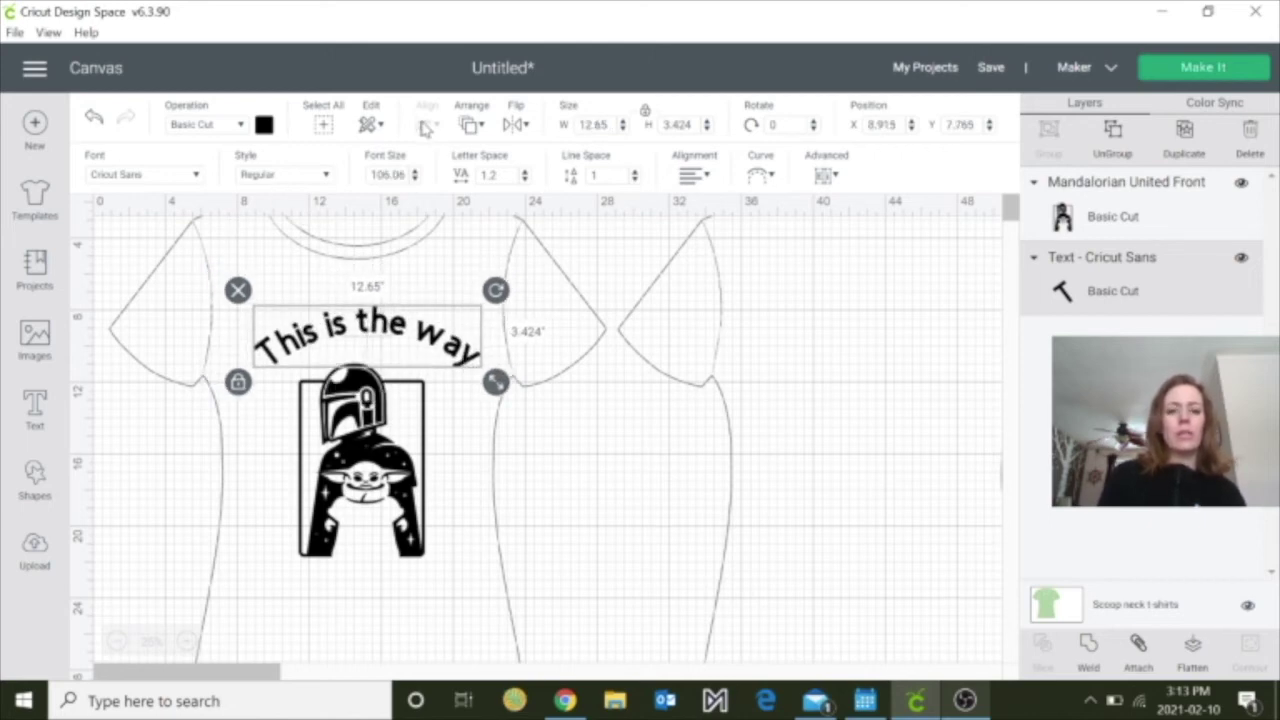
drag(364, 333, 360, 335)
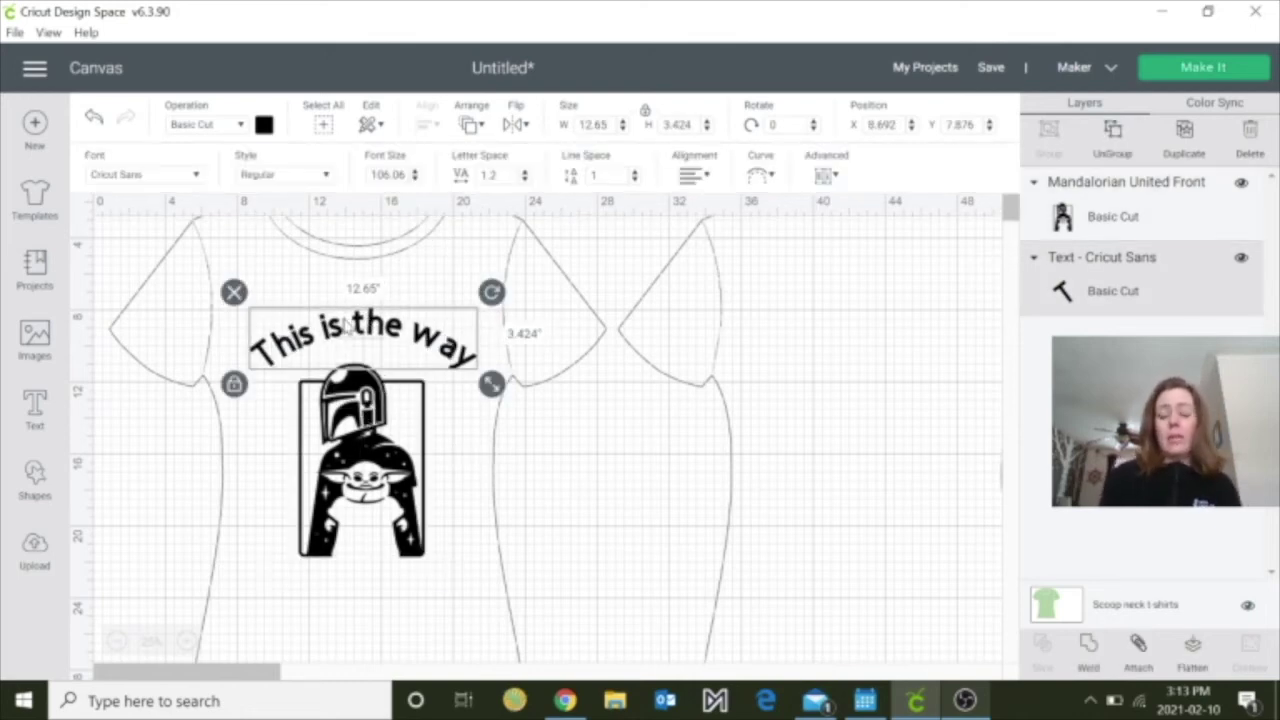
Step: Duplicate the text and image together onto the back of the shirt, level with the front design, and group the copy
shift+click(372, 420)
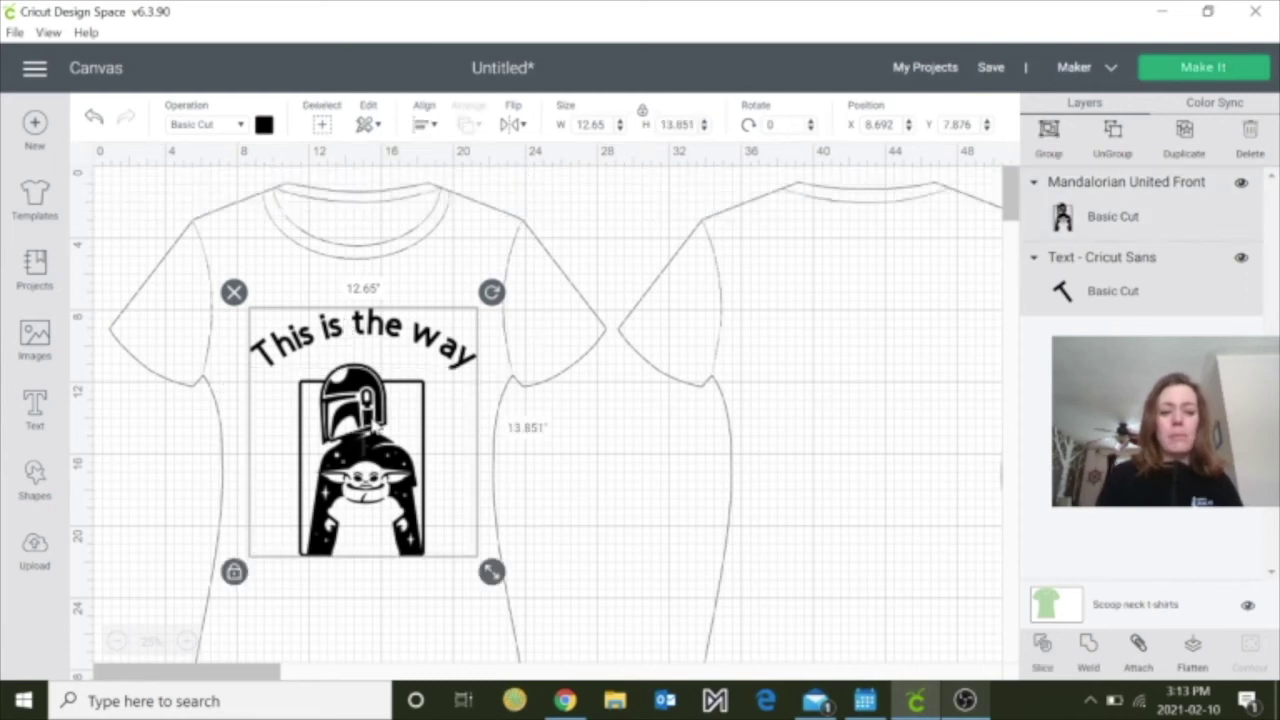
key(ctrl+d)
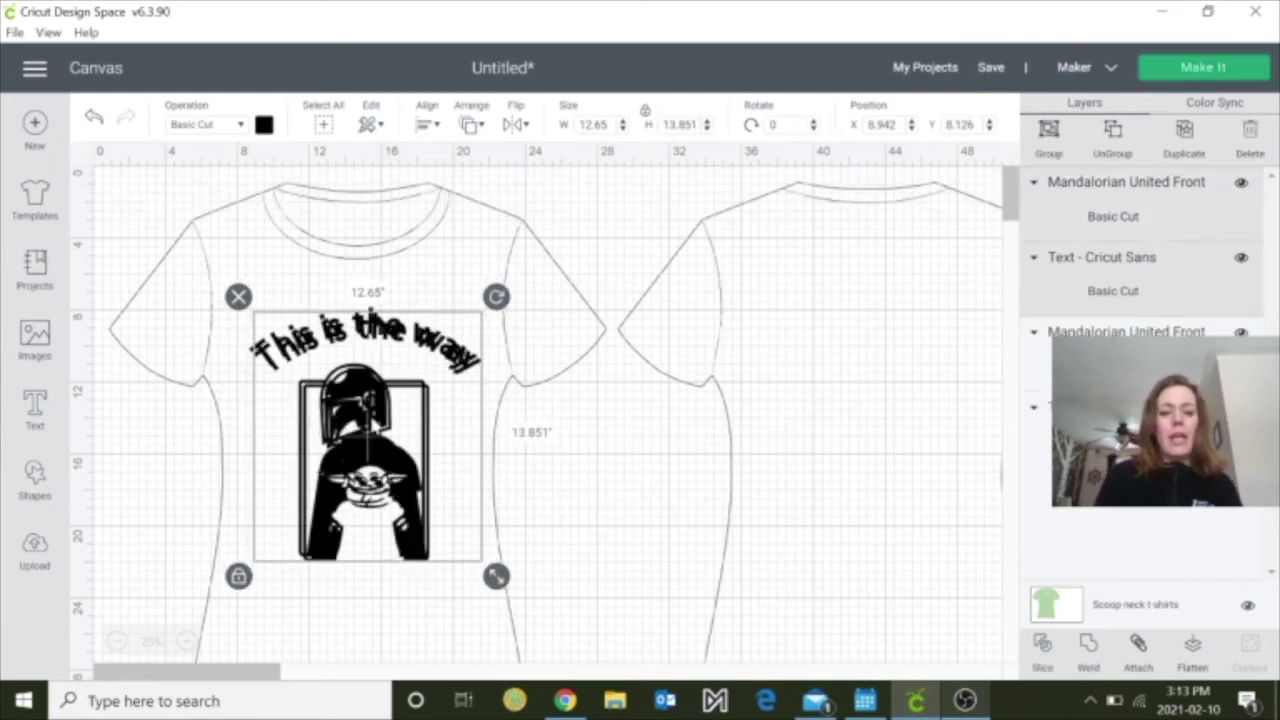
drag(360, 415, 885, 330)
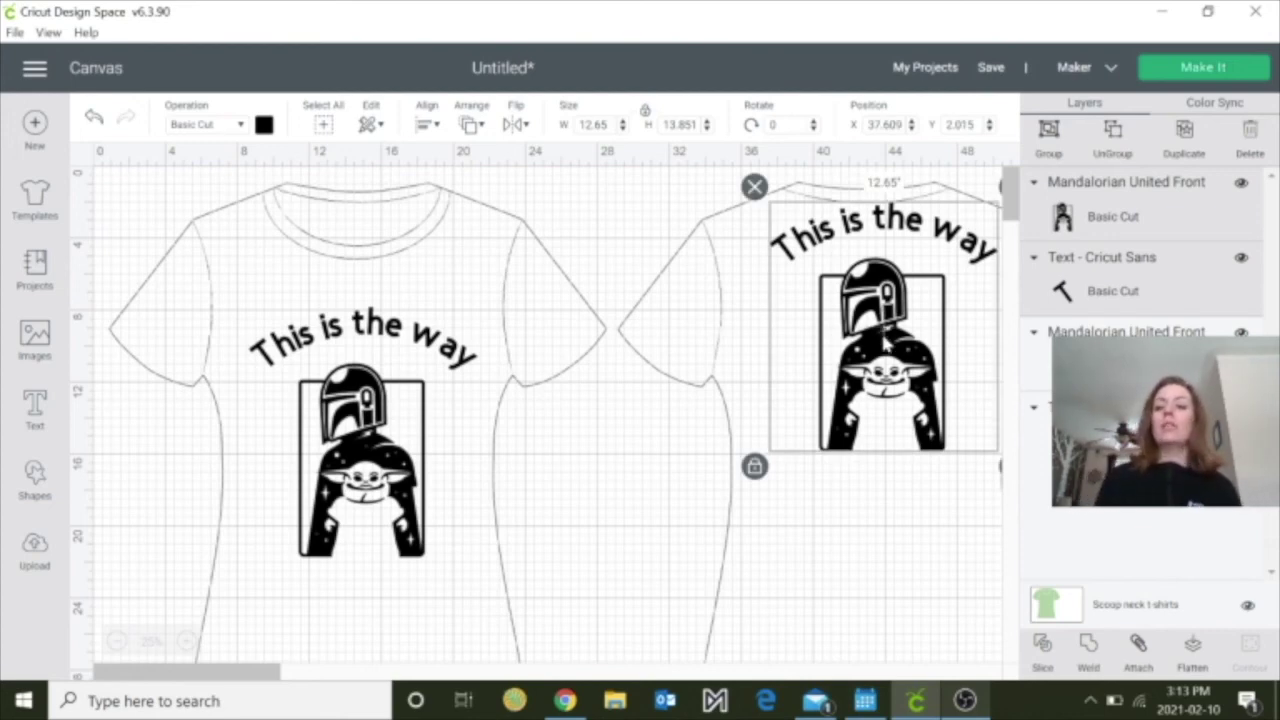
drag(872, 308, 869, 417)
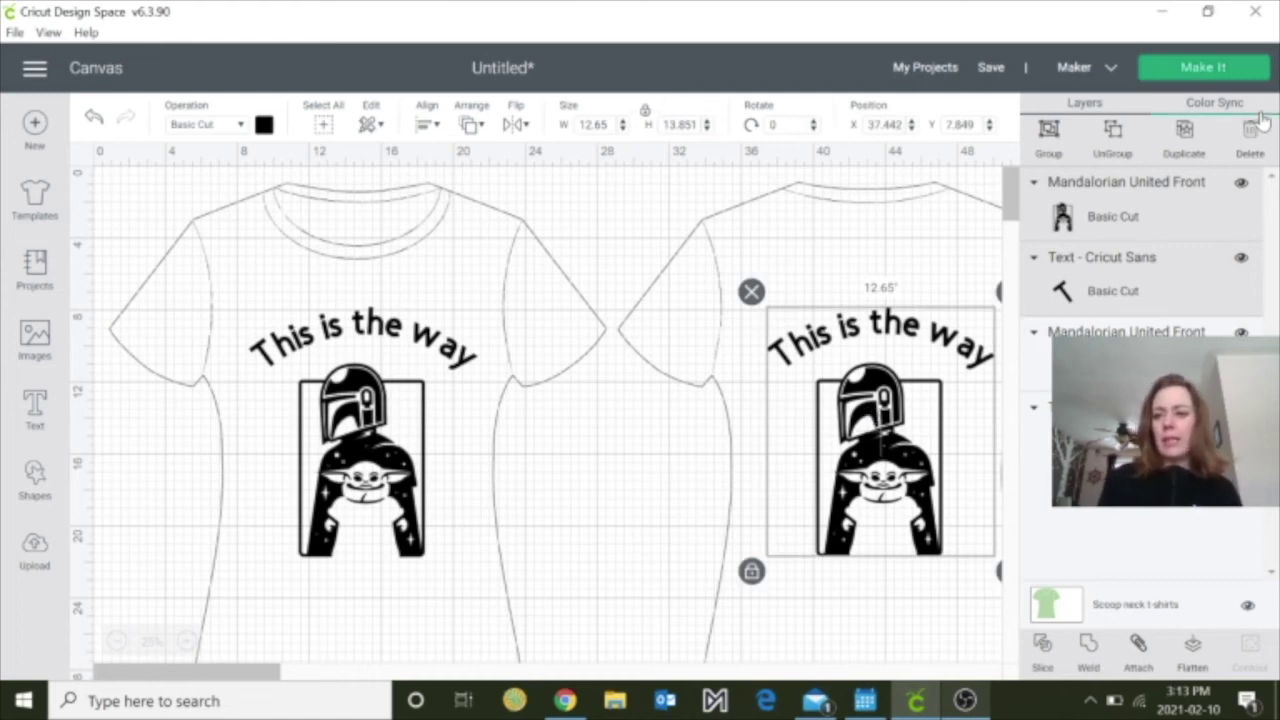
click(1042, 150)
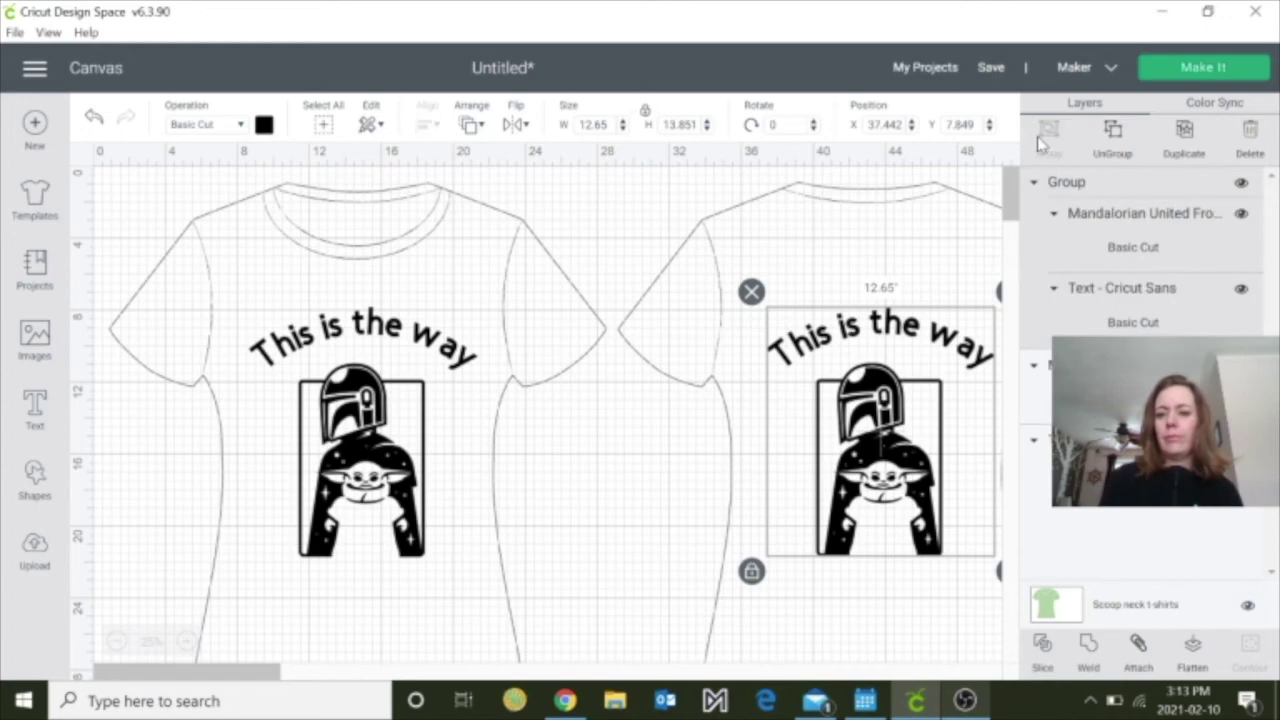
Step: Group the arched text with the Mandalorian image on the shirt's front and save the project as "T-shirt template"
drag(243, 292, 497, 554)
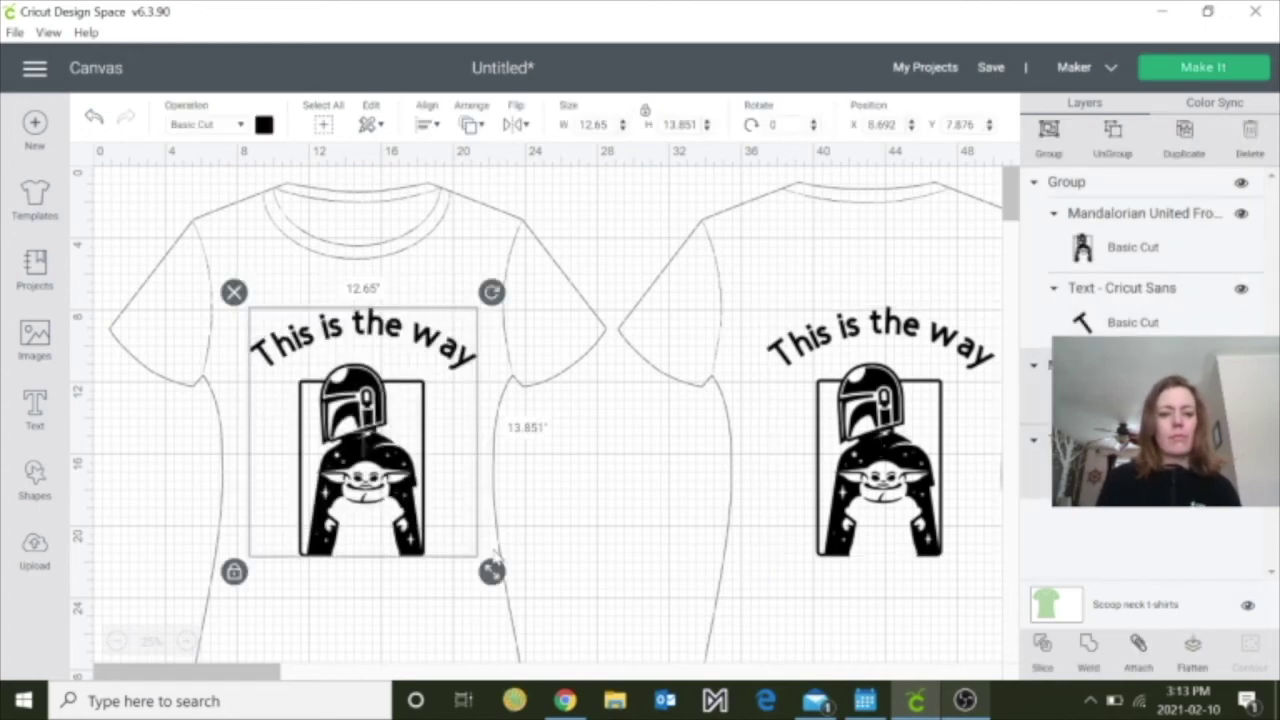
click(990, 68)
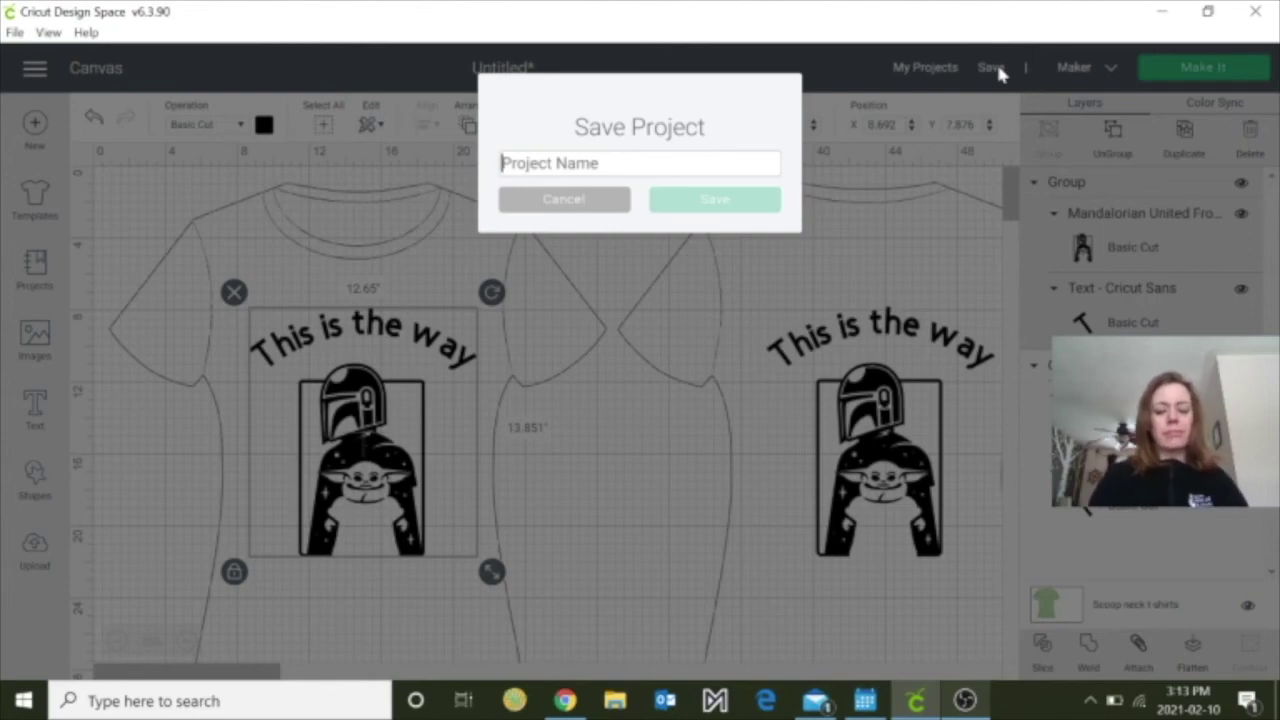
text(T-shirt template)
click(715, 199)
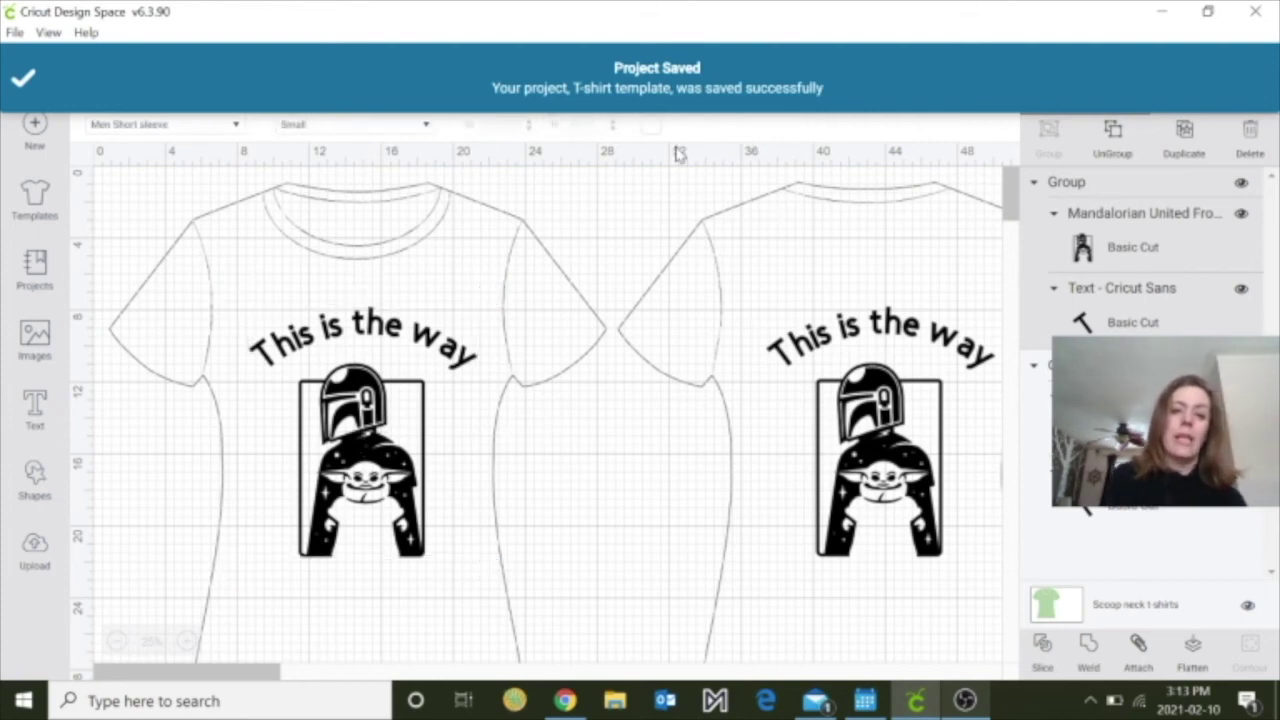
click(908, 205)
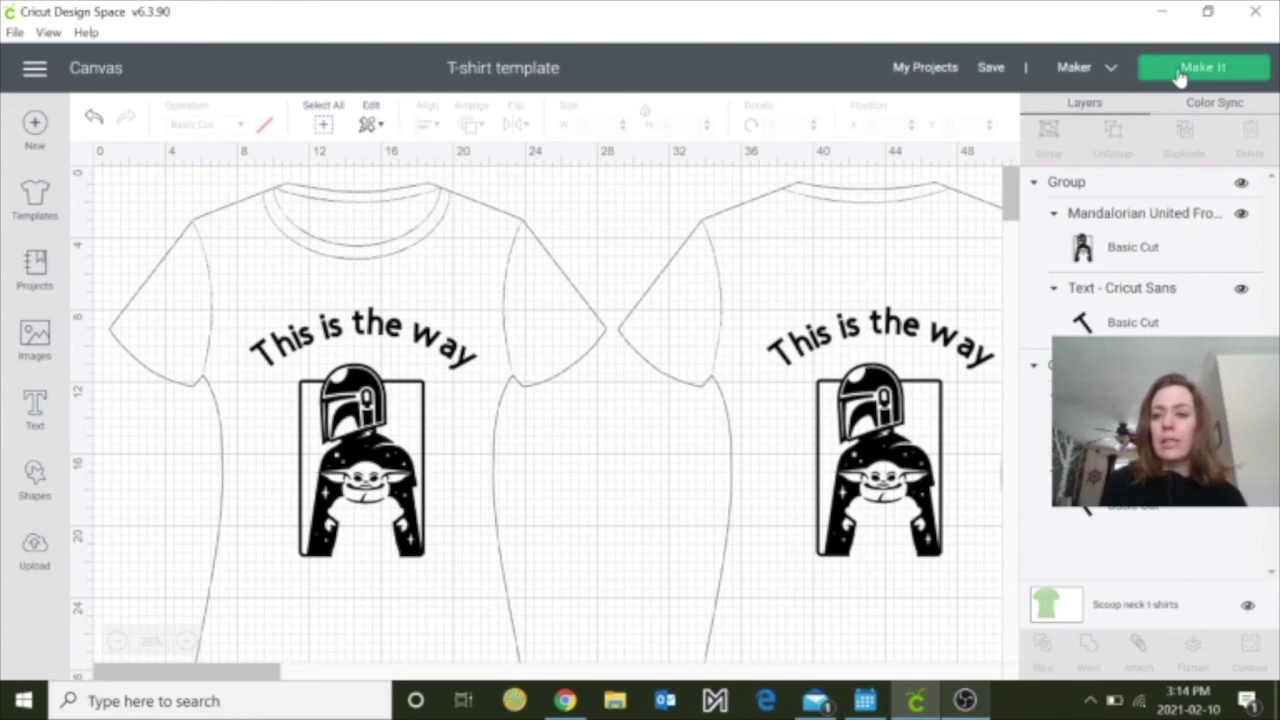
Step: Preview how the text and images are laid out on the cutting mats, and return to the canvas without continuing
click(1180, 74)
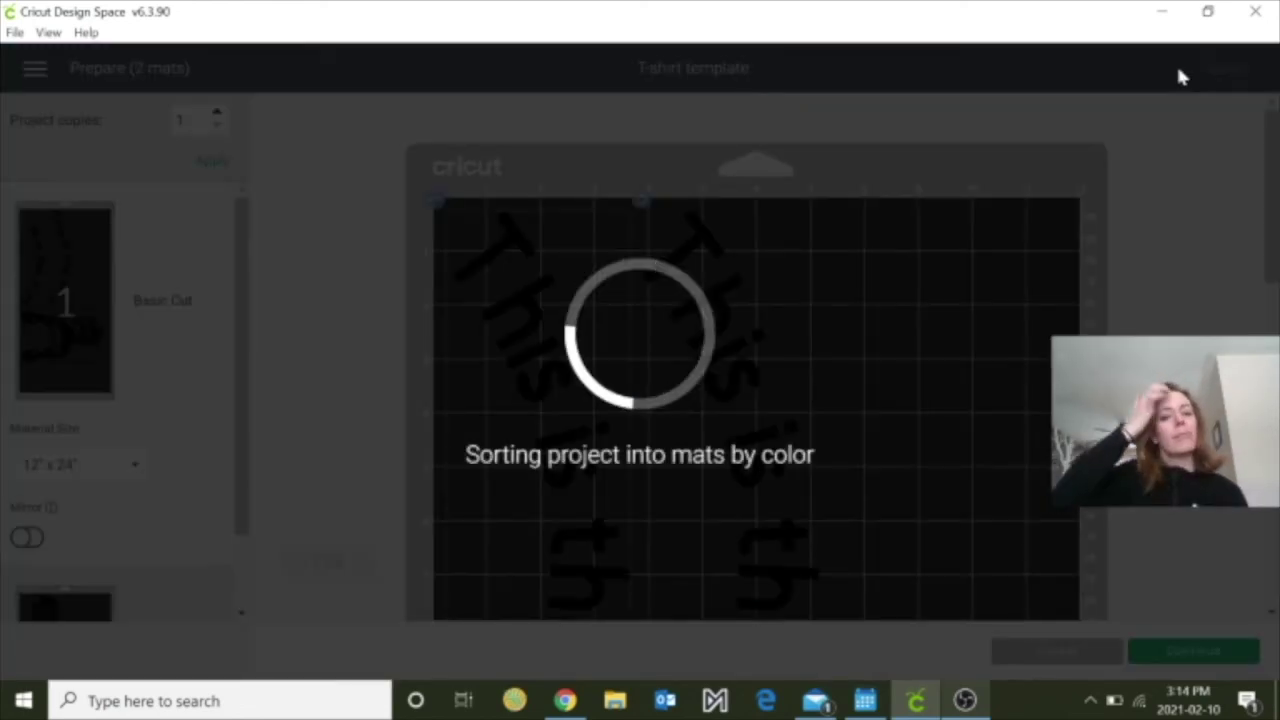
scroll(815, 303, down, 3)
scroll(817, 316, down, 10)
scroll(817, 316, up, 5)
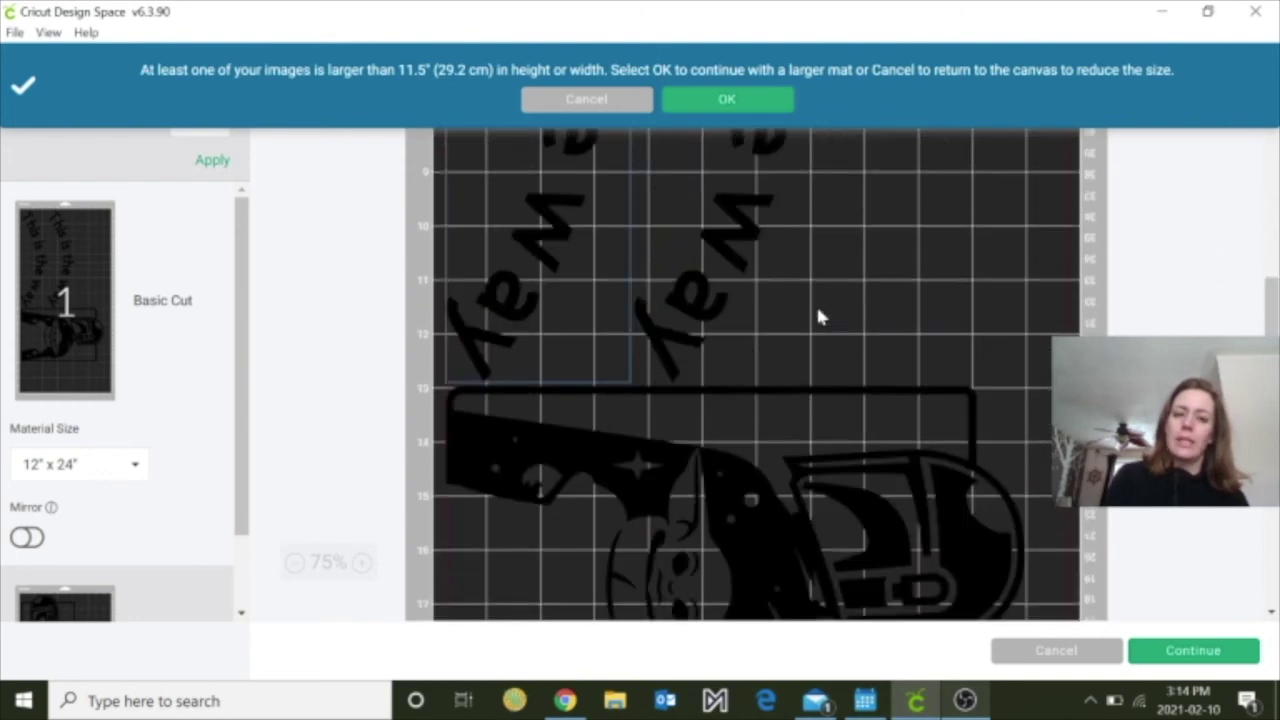
scroll(817, 316, up, 5)
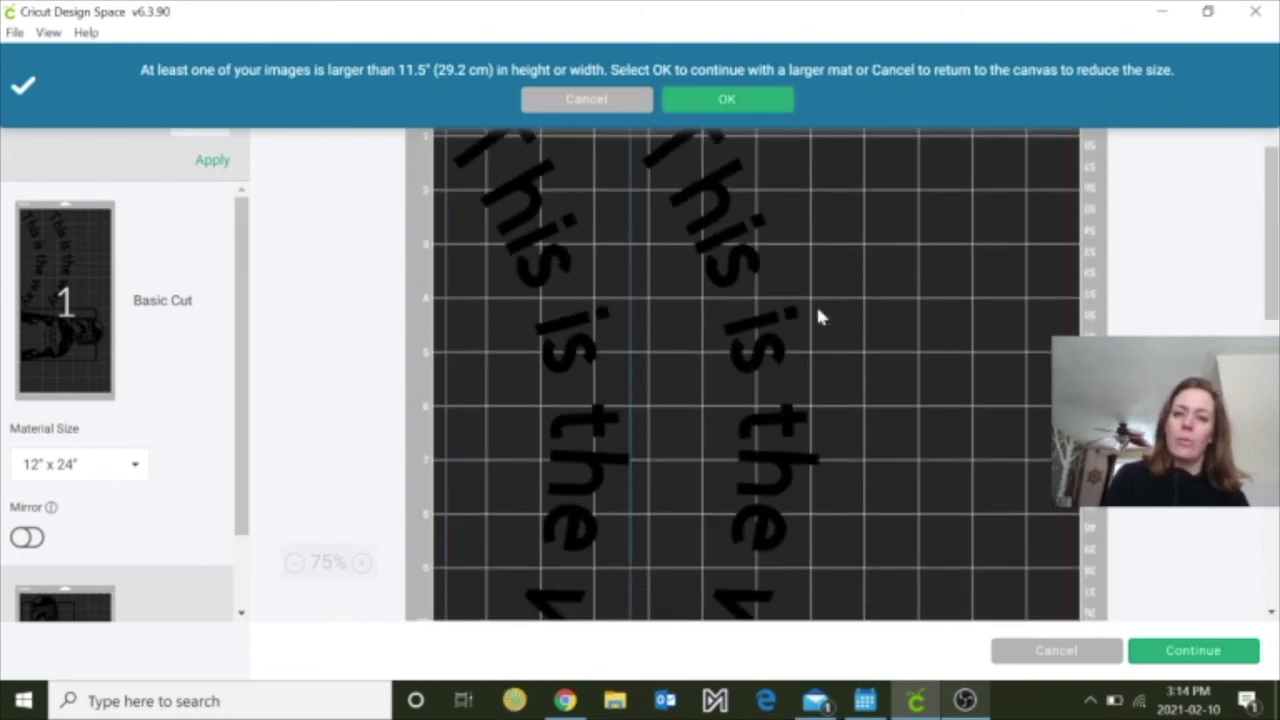
click(588, 99)
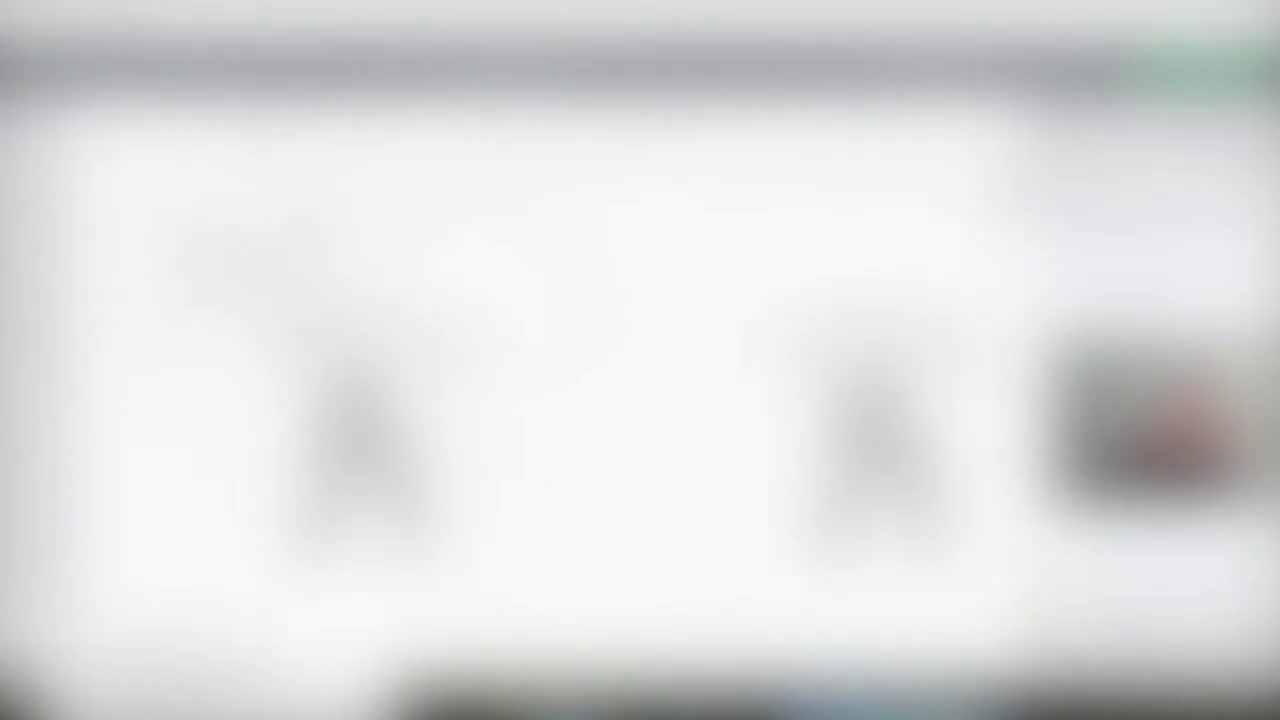